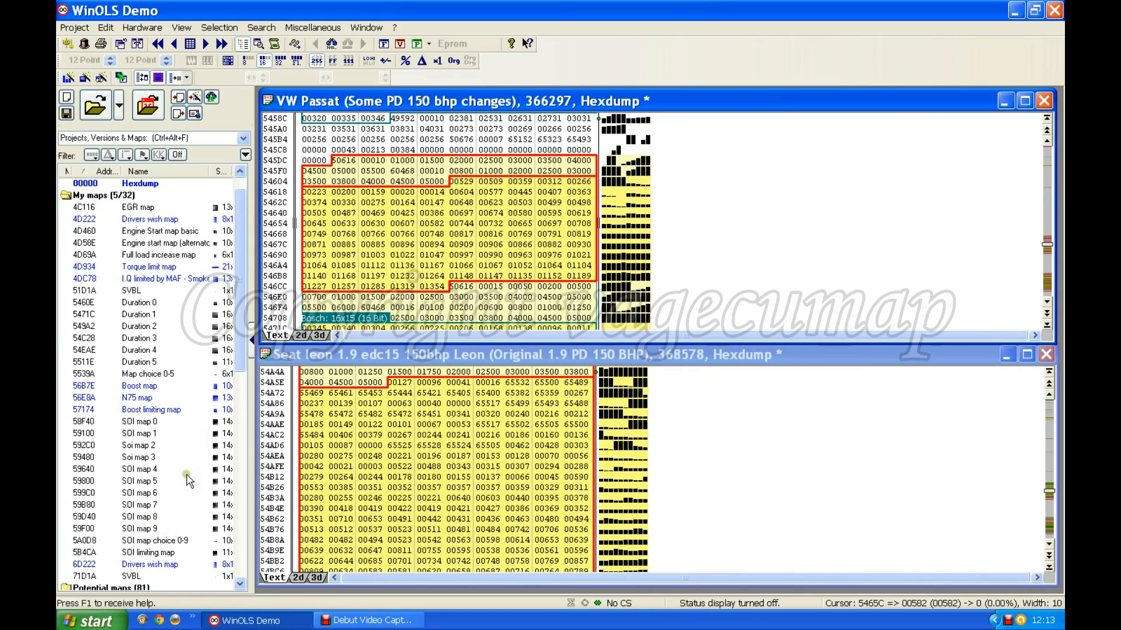
Display SOI map 9 in the VW Passat hexdump and the matching SOI 9 map in the Seat Leon hexdump.
click(138, 529)
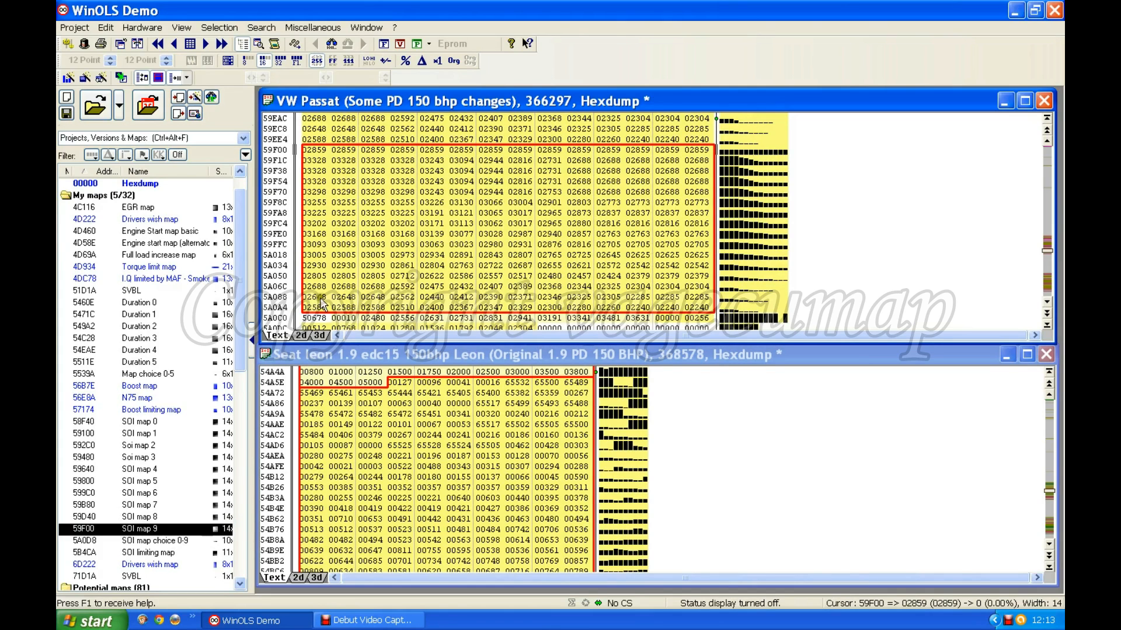
drag(238, 315, 237, 510)
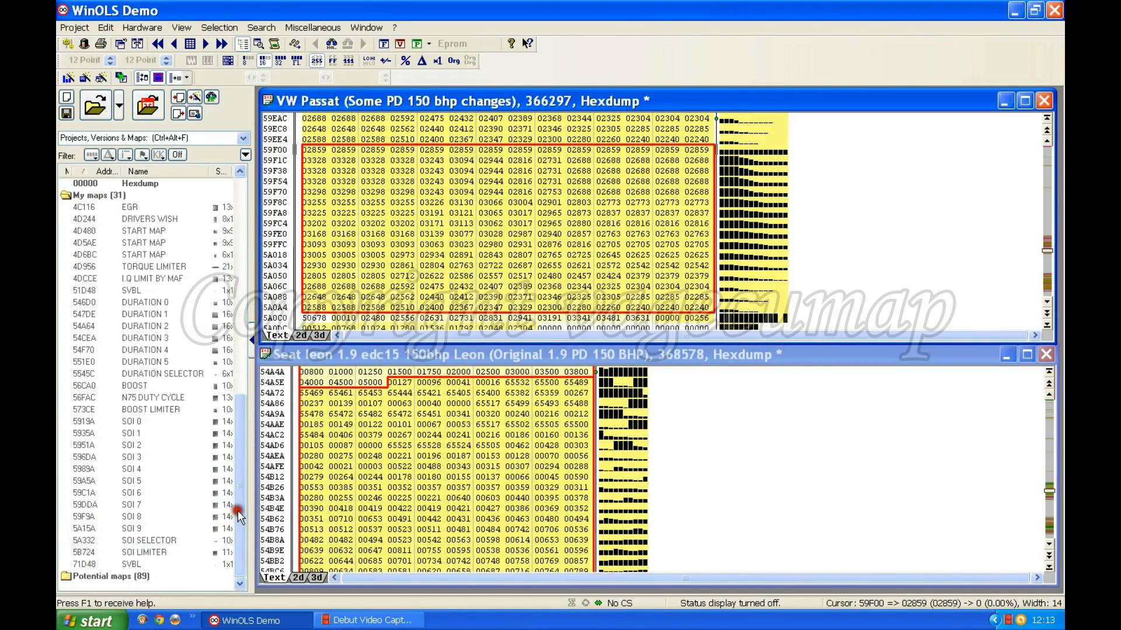
click(135, 528)
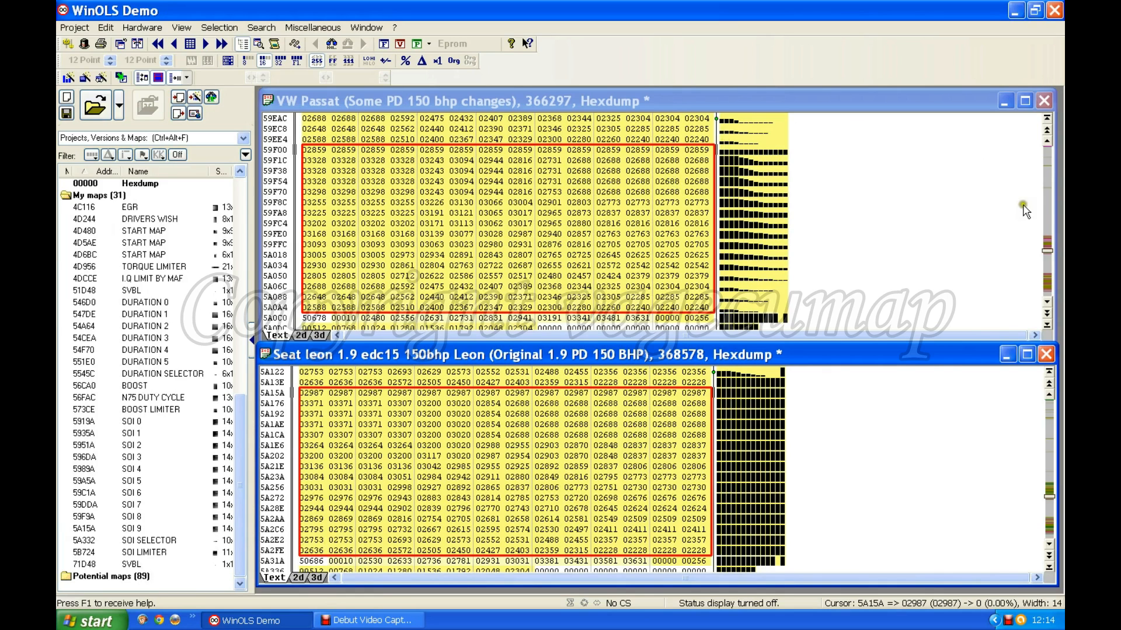
Copy the 16 SOI axis values 00100 to 05000 from the Seat Leon hexdump and paste them at address 58600 in the VW Passat hexdump.
click(1048, 185)
drag(1048, 185, 1048, 185)
scroll(888, 192, down, 7)
scroll(730, 201, down, 11)
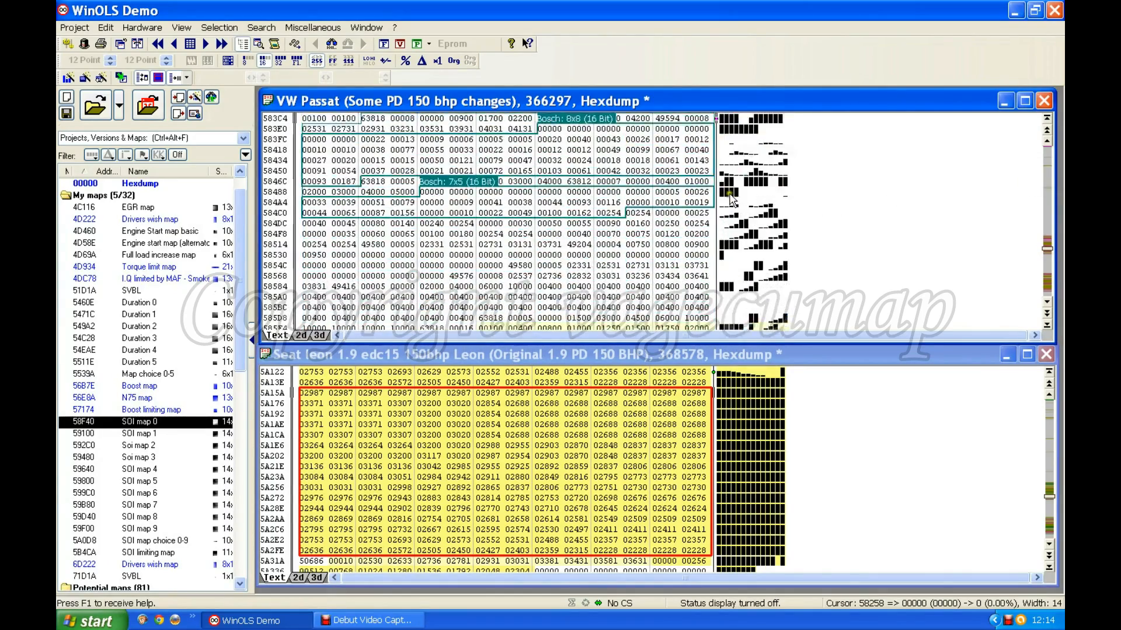
scroll(730, 201, down, 4)
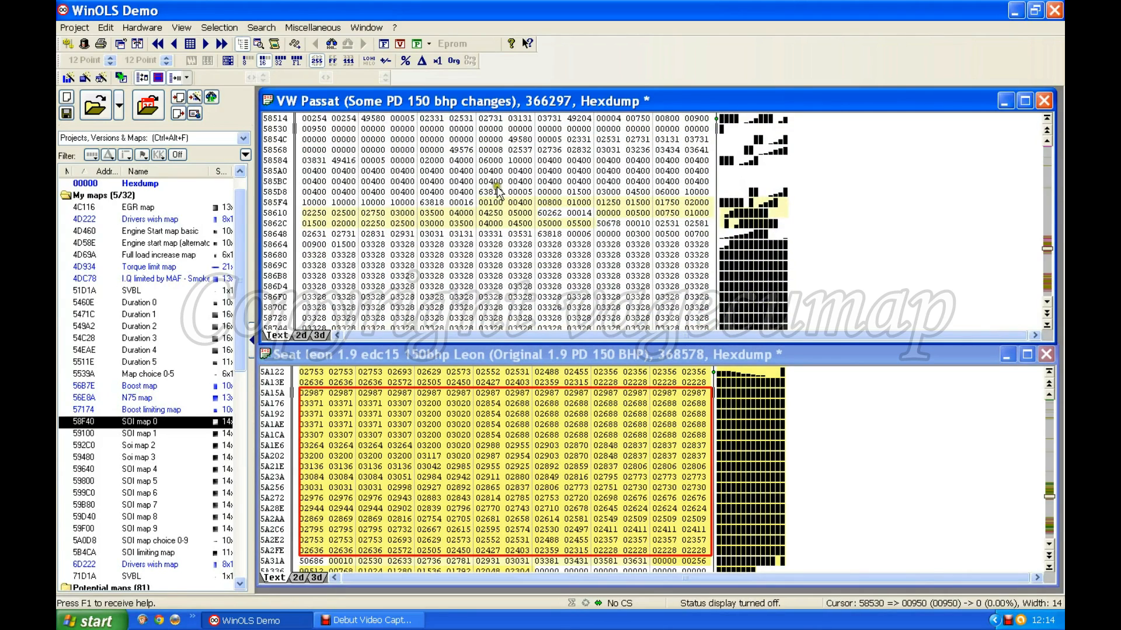
click(1049, 455)
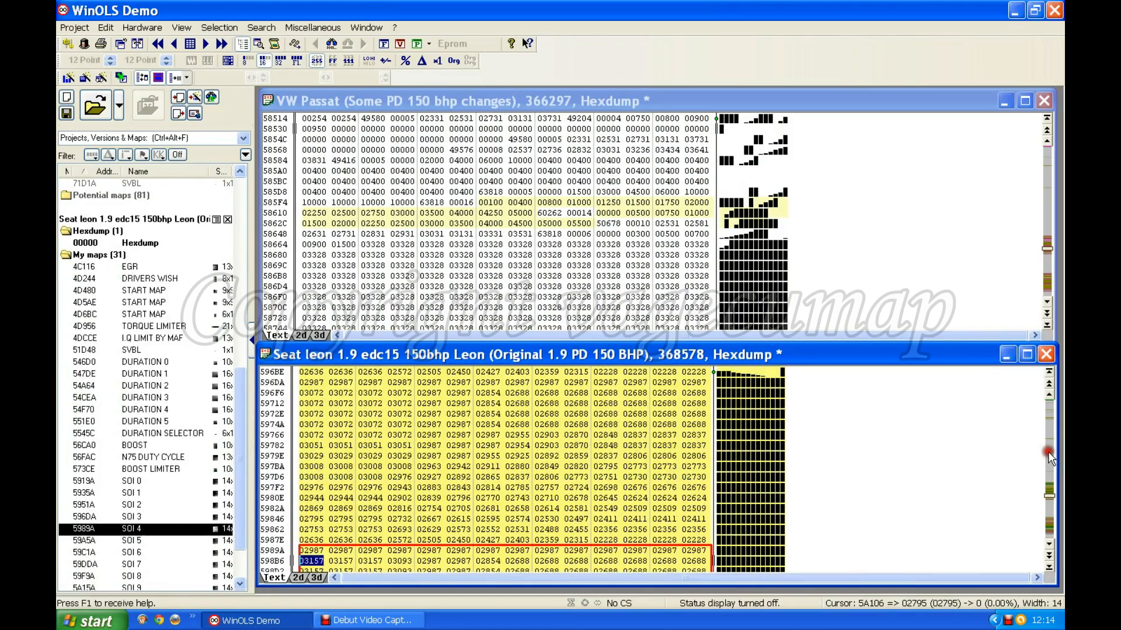
click(1049, 455)
click(1049, 455)
scroll(601, 444, down, 6)
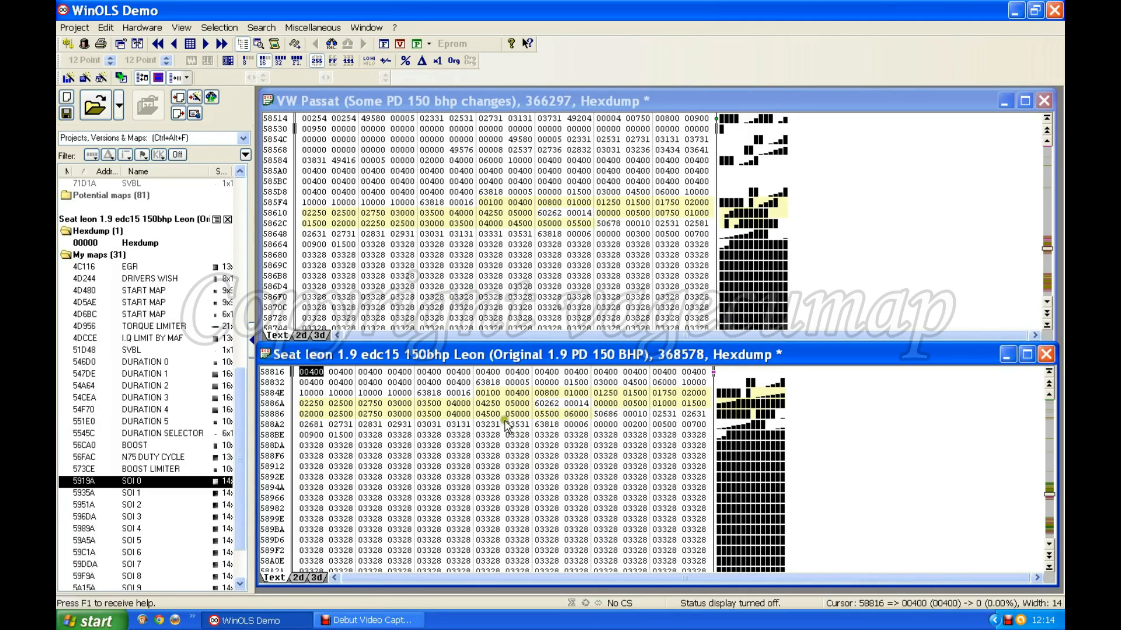
click(488, 395)
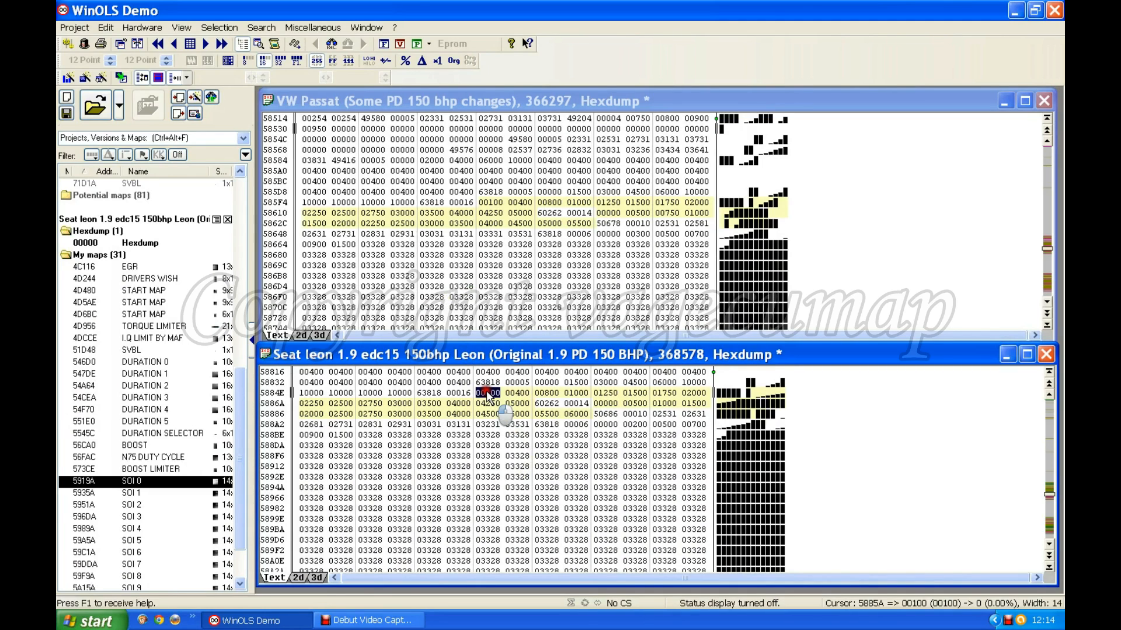
drag(487, 396, 516, 406)
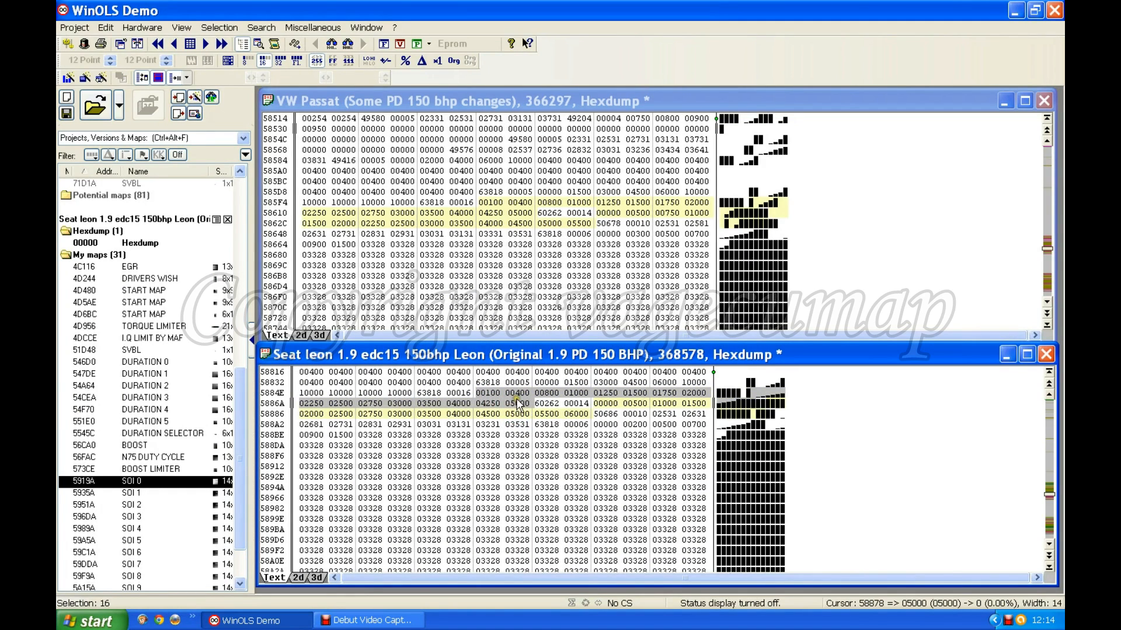
right_click(517, 407)
click(545, 405)
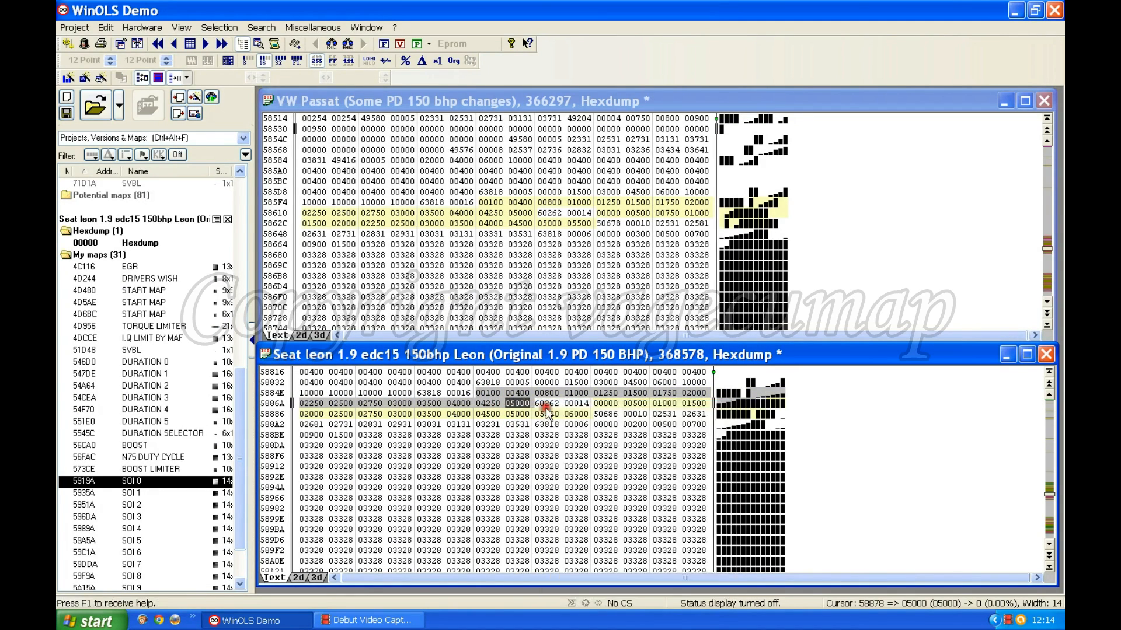
click(493, 203)
right_click(496, 204)
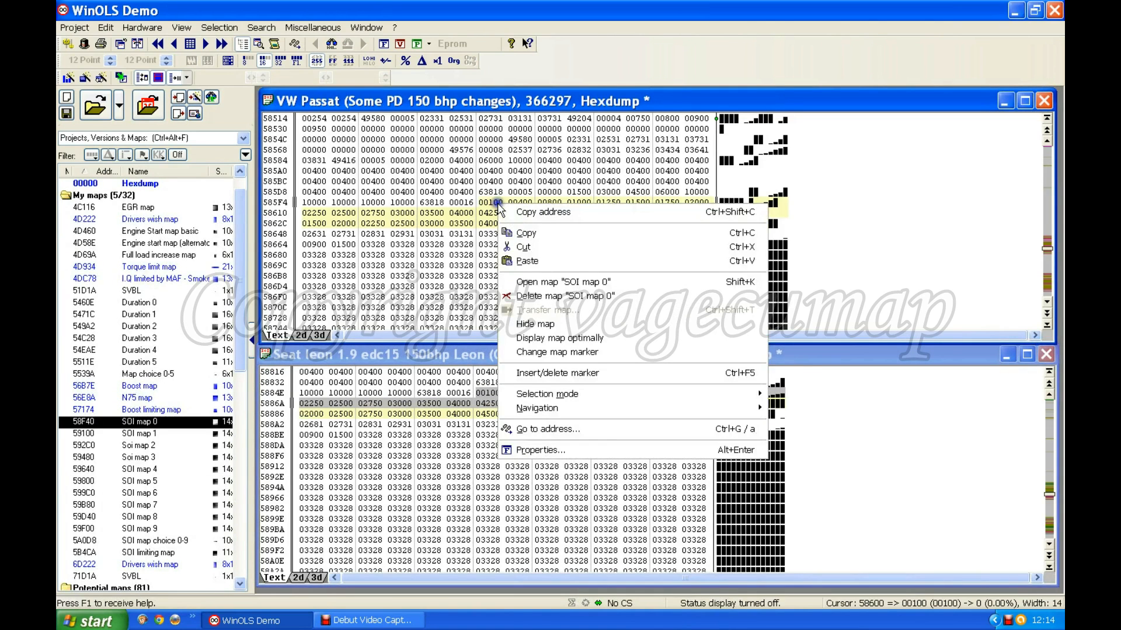
click(524, 261)
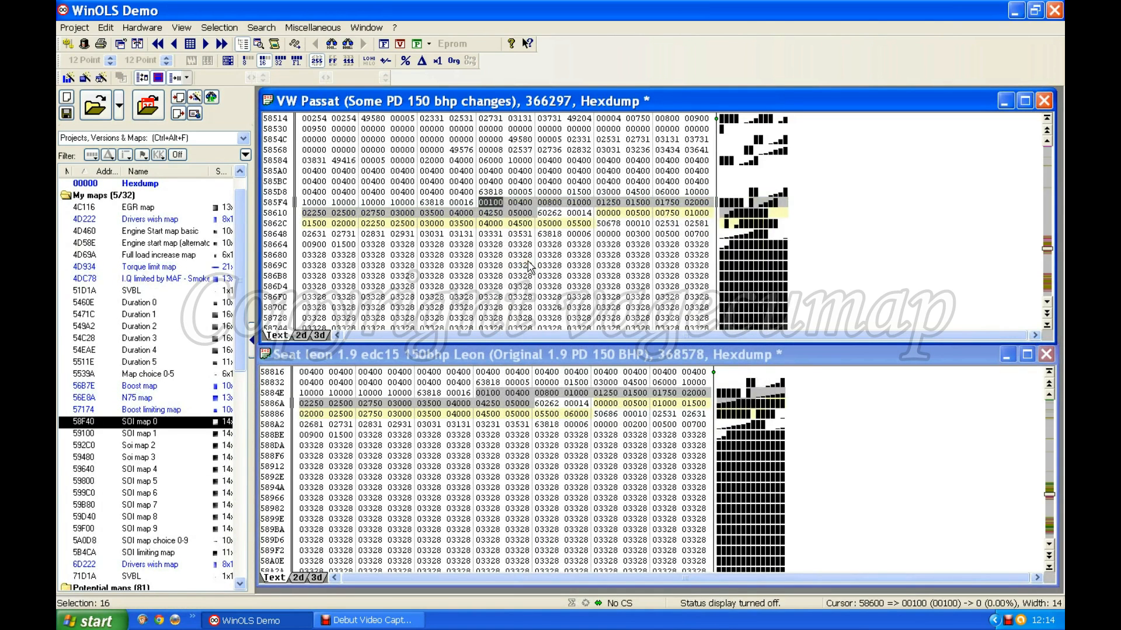
Copy the 14 SOI axis values 00000 to 06000 from the Seat Leon hexdump and paste them at address 58624 in the VW Passat hexdump.
click(470, 395)
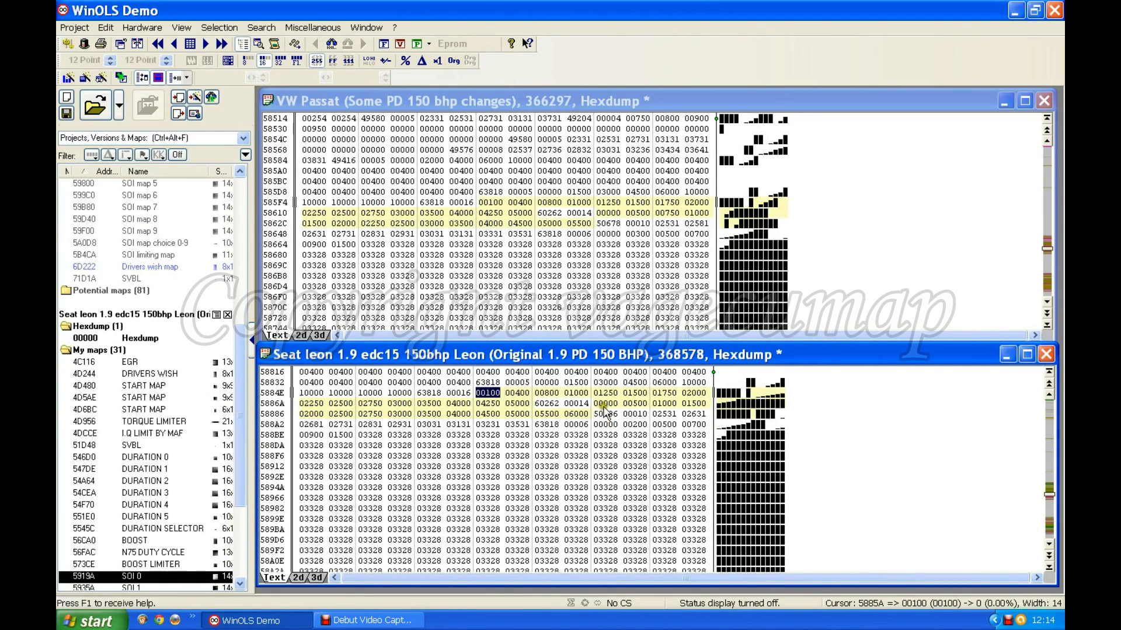
drag(604, 406, 574, 415)
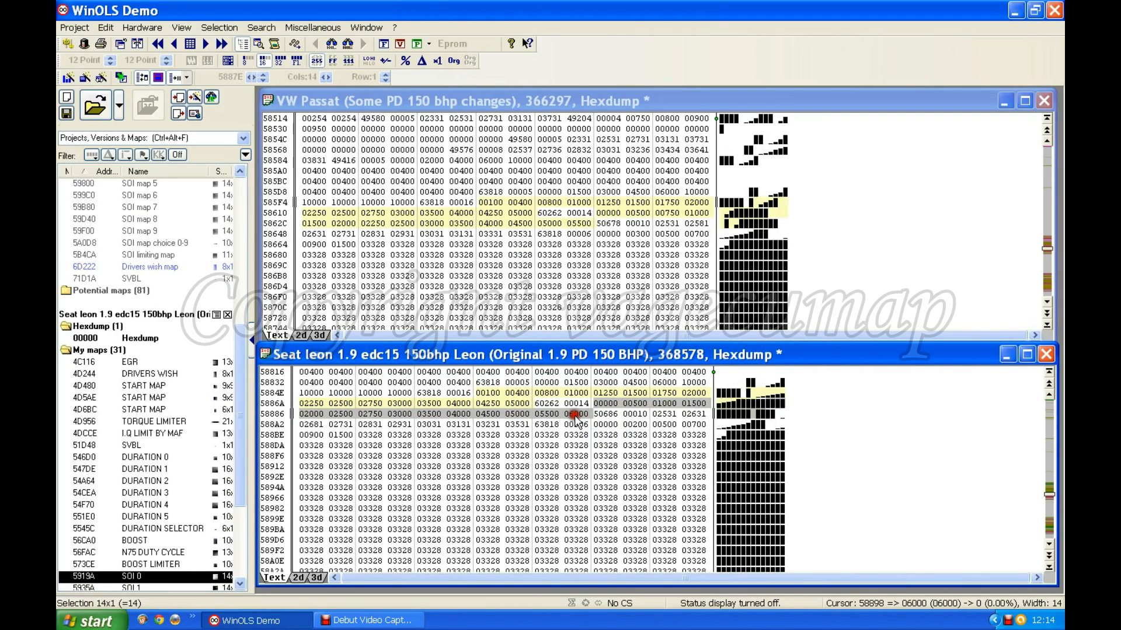
right_click(575, 415)
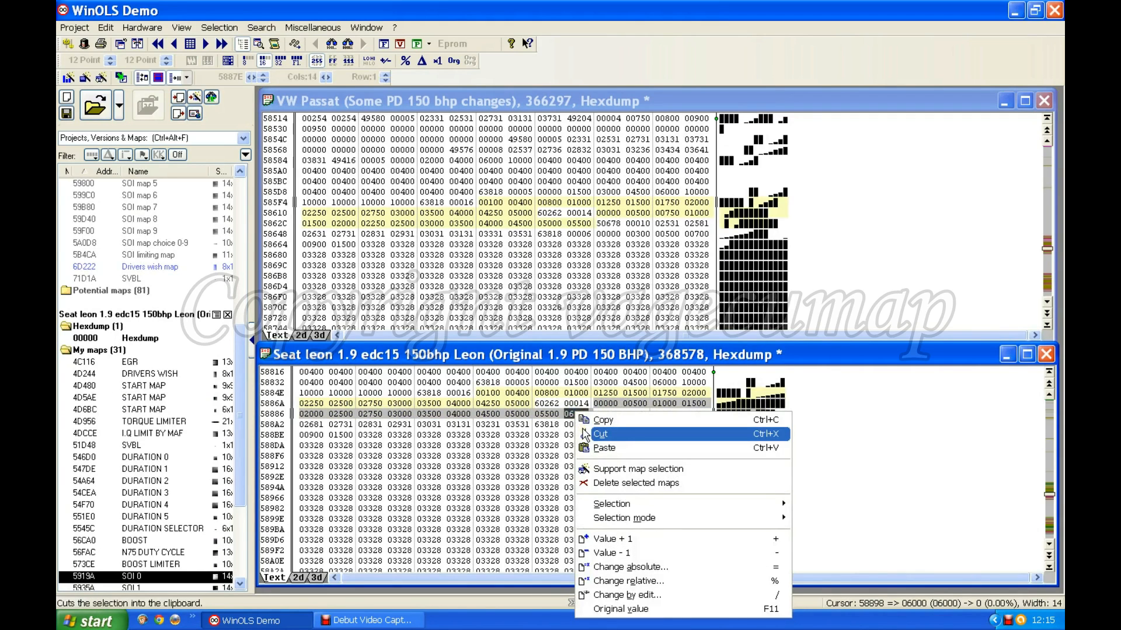
click(601, 421)
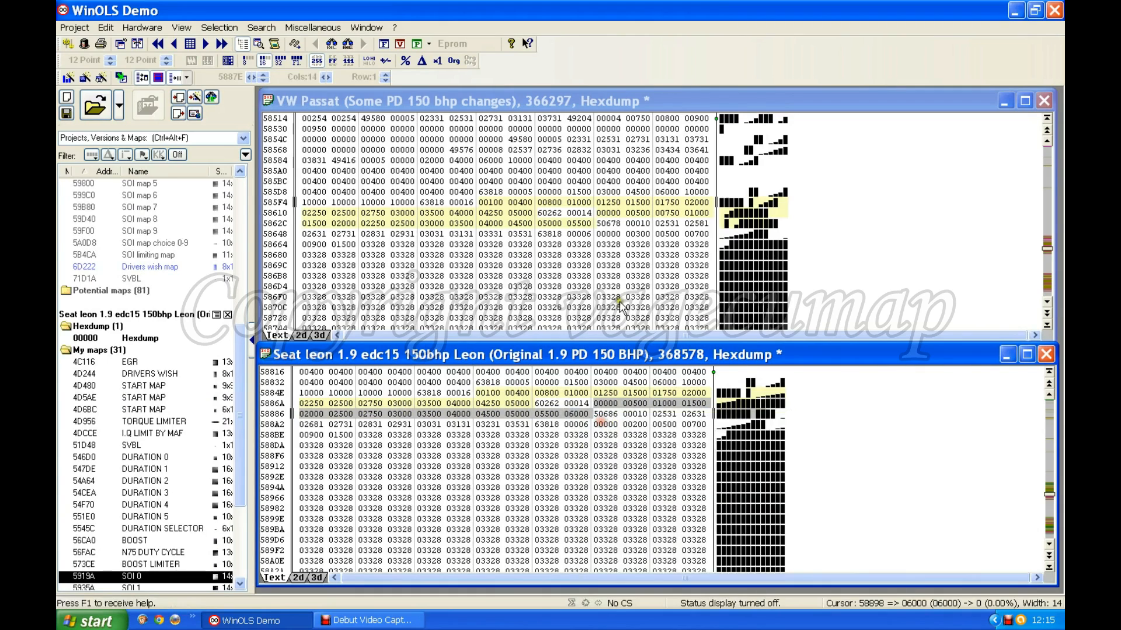
click(604, 213)
right_click(607, 212)
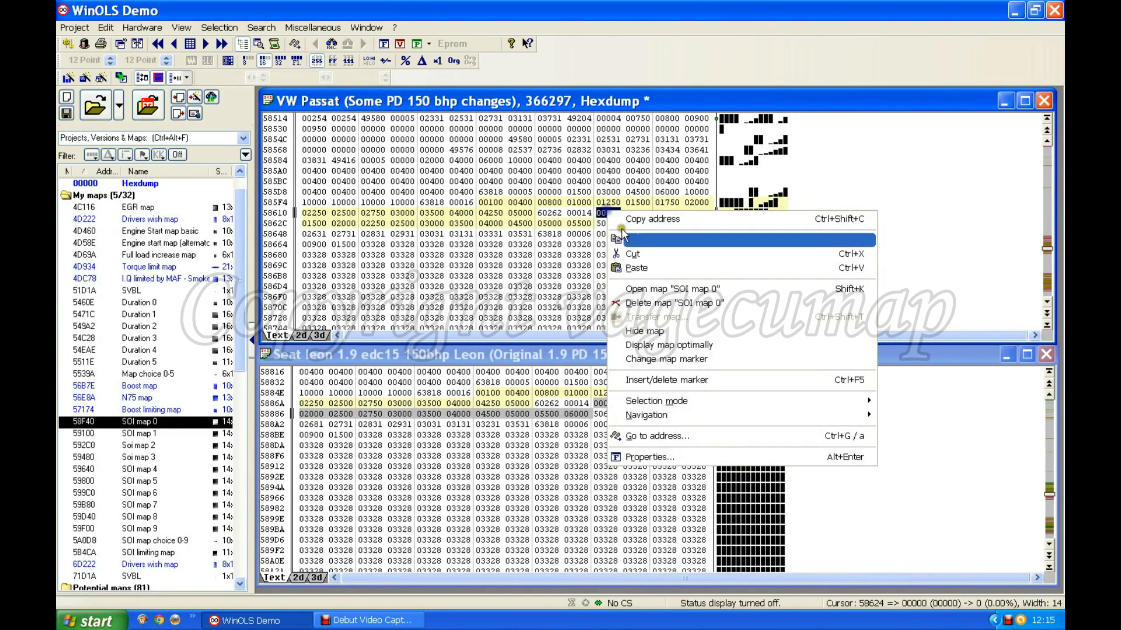
click(642, 268)
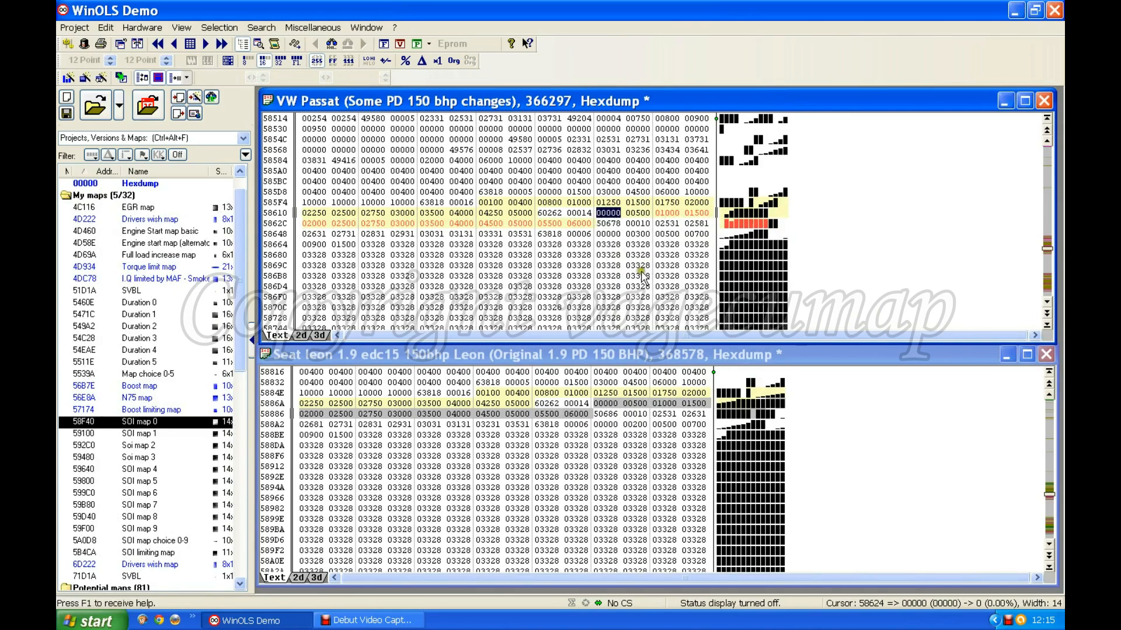
click(635, 445)
click(593, 449)
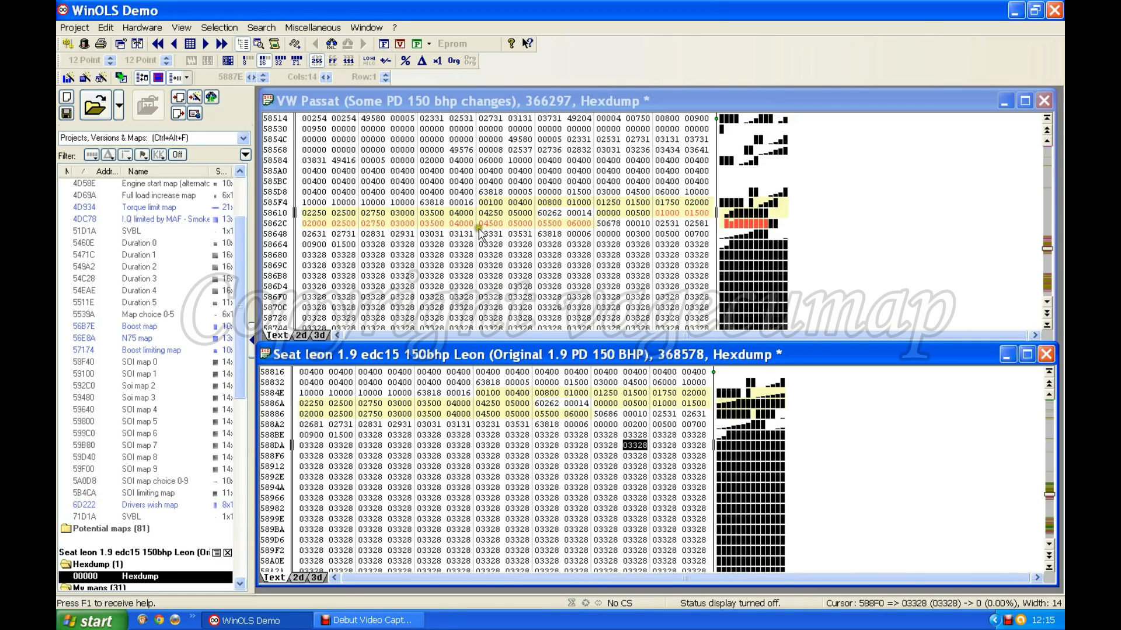
Locate the whole of SOI map 9, starting at address 59F00, in the VW Passat hexdump.
click(1049, 291)
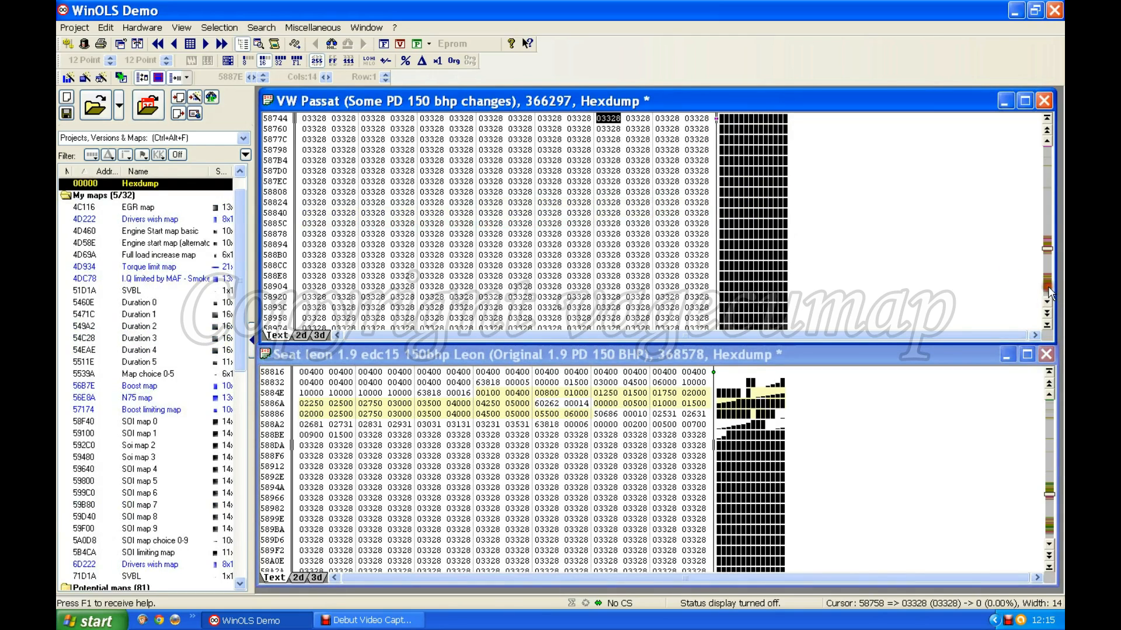
click(1049, 288)
click(1049, 289)
click(1049, 288)
click(1049, 288)
click(1049, 288)
click(1049, 292)
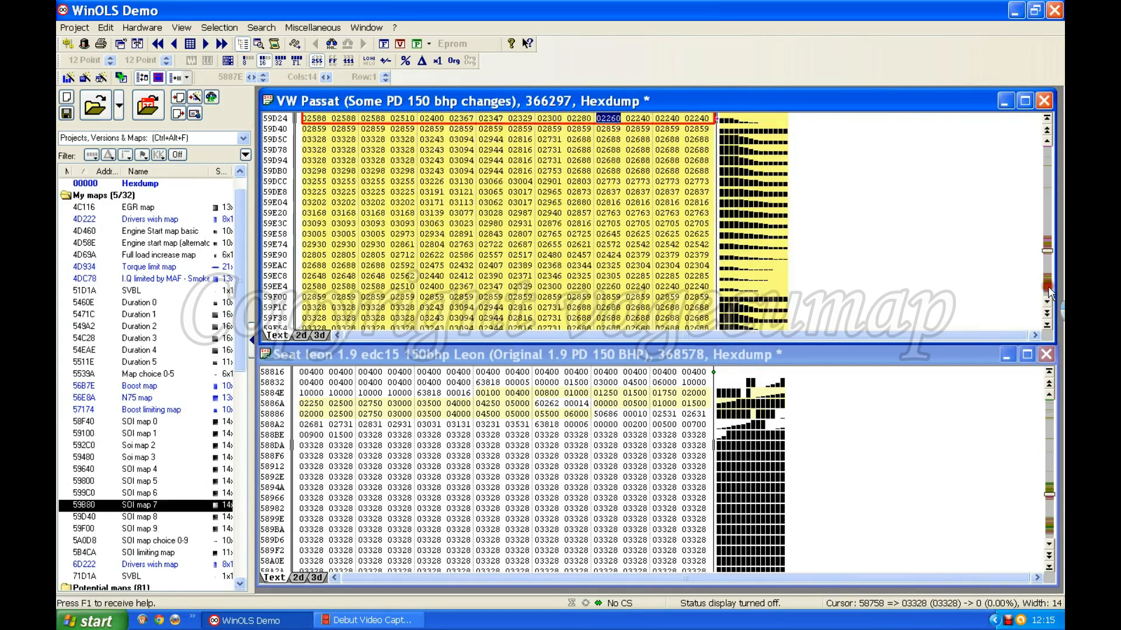
click(1048, 292)
click(689, 182)
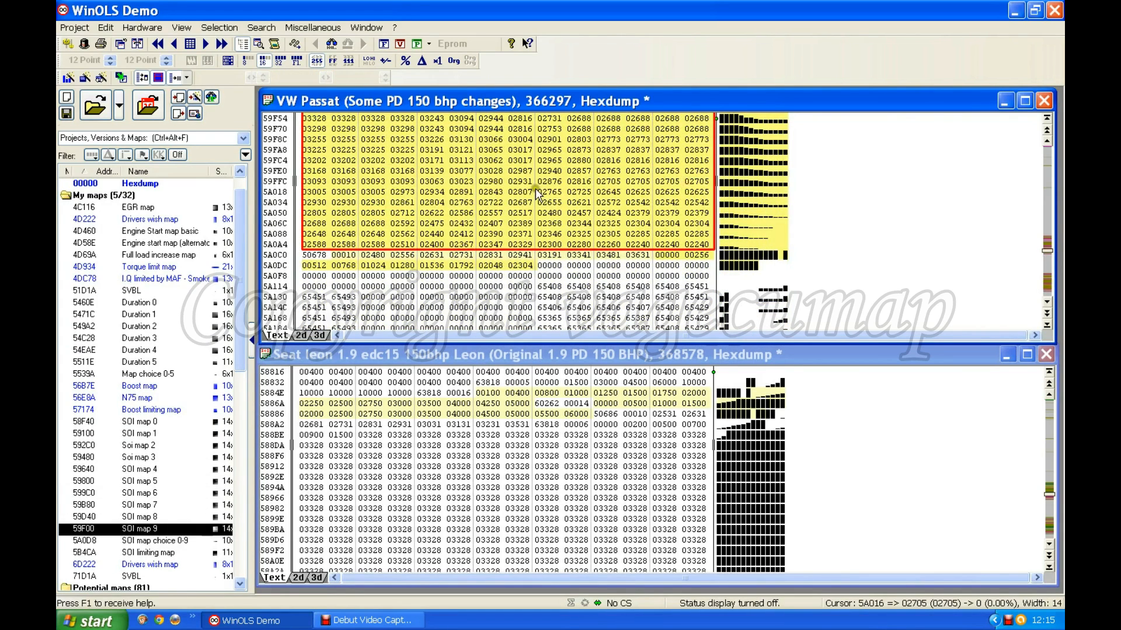
scroll(688, 186, up, 2)
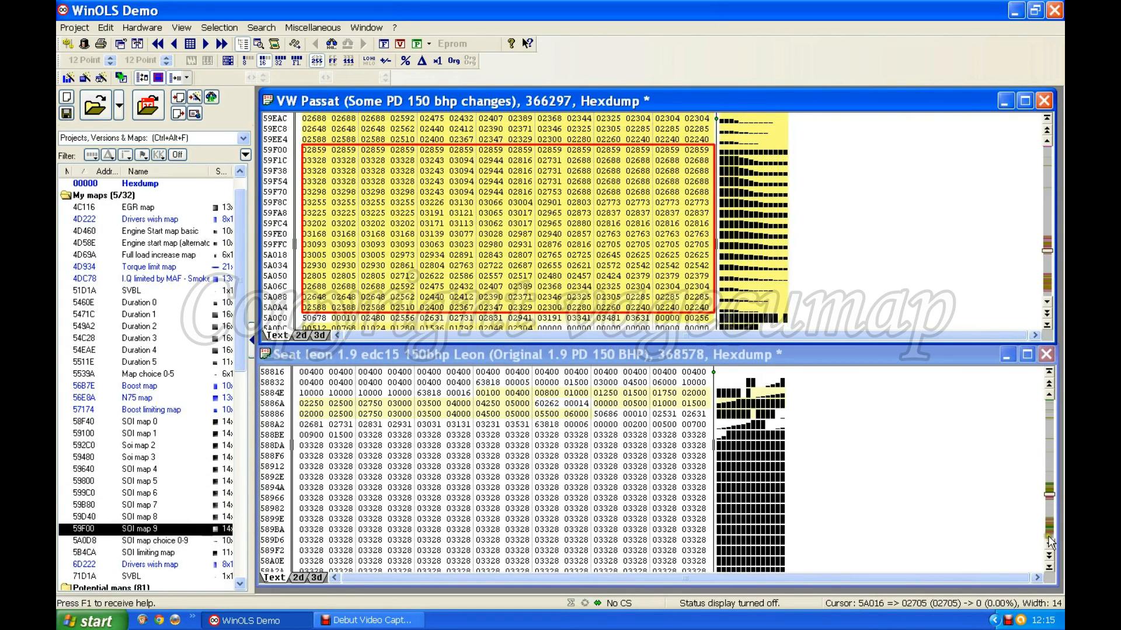
Locate the whole of the SOI 9 map, starting at address 5A15A, in the Seat Leon hexdump.
click(1047, 512)
click(1047, 512)
click(1047, 512)
click(1047, 513)
click(1047, 513)
click(1047, 512)
click(1047, 512)
click(1047, 512)
click(1047, 512)
click(1047, 512)
click(1047, 512)
click(1047, 513)
click(1047, 512)
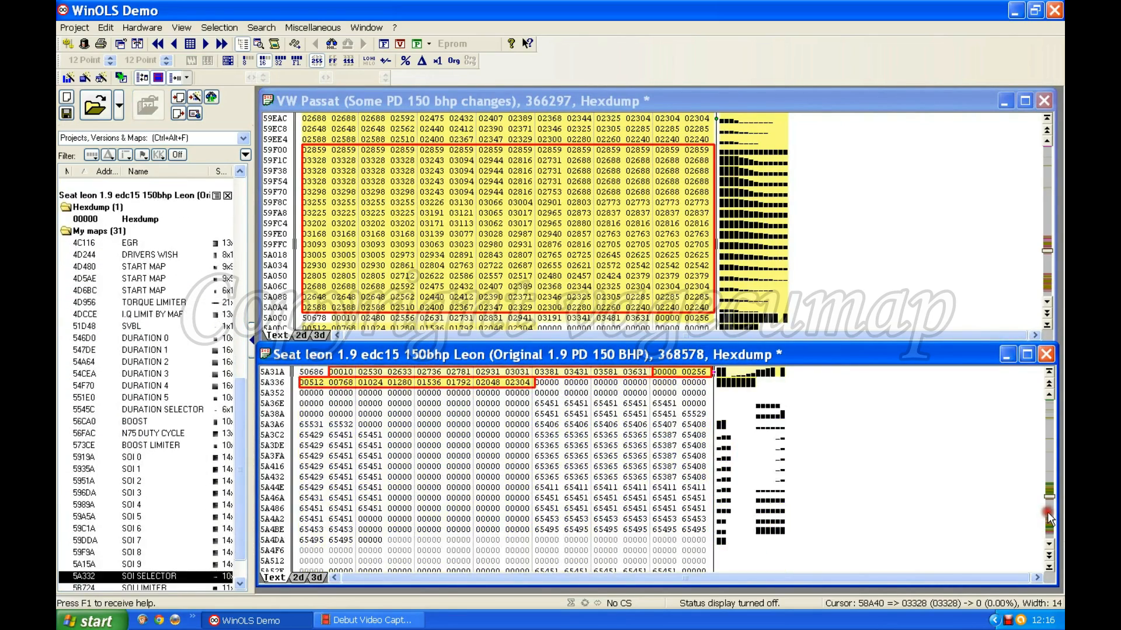
scroll(538, 434, up, 3)
click(518, 395)
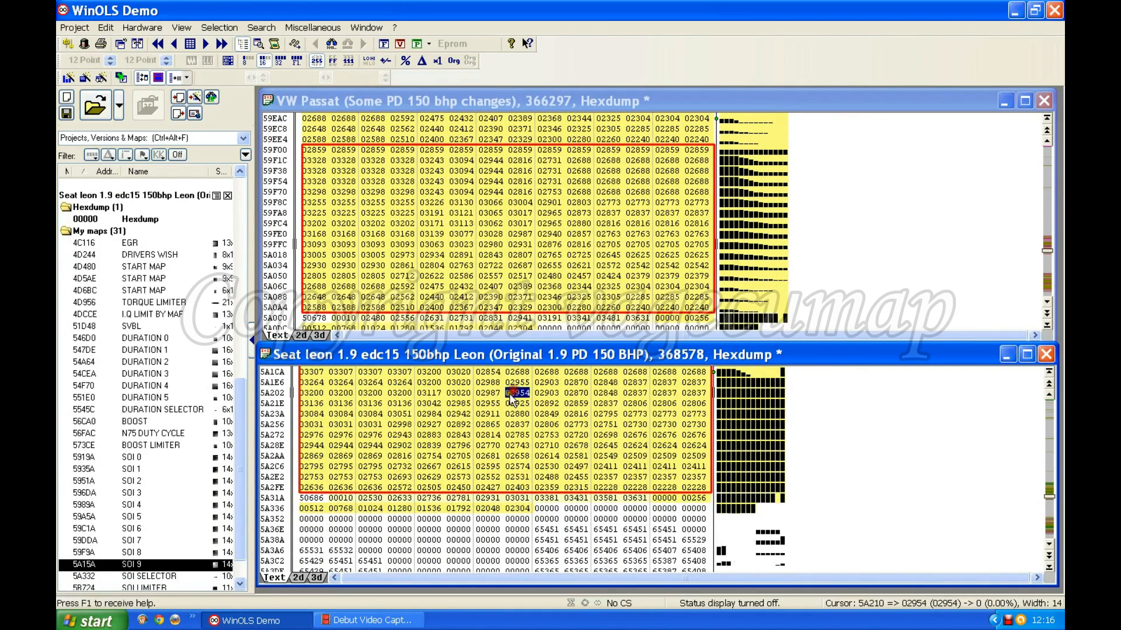
scroll(512, 401, up, 2)
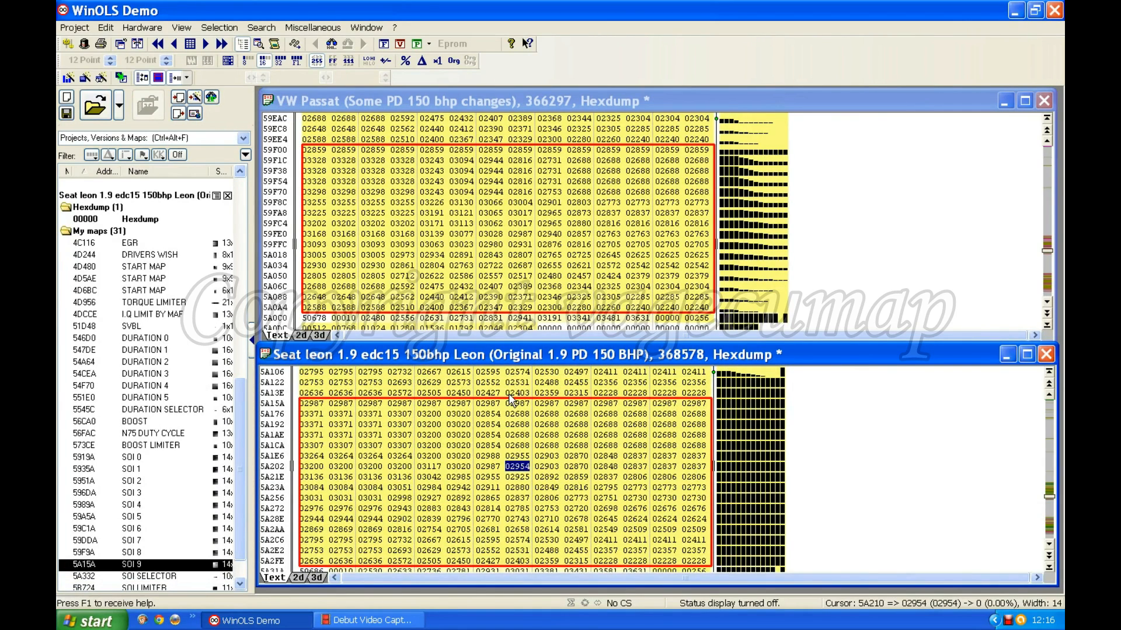
scroll(512, 400, down, 1)
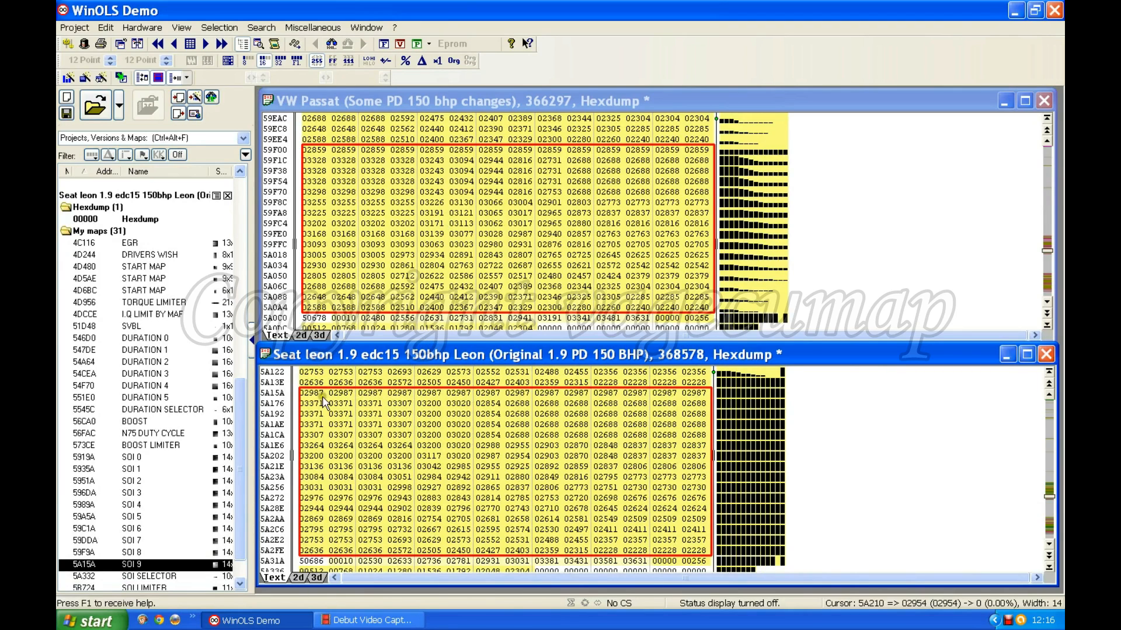
Copy the entire 14x16 SOI 9 map from the Seat Leon hexdump and paste it over SOI map 9 at address 59F00 in the VW Passat hexdump.
drag(312, 394, 688, 550)
right_click(694, 552)
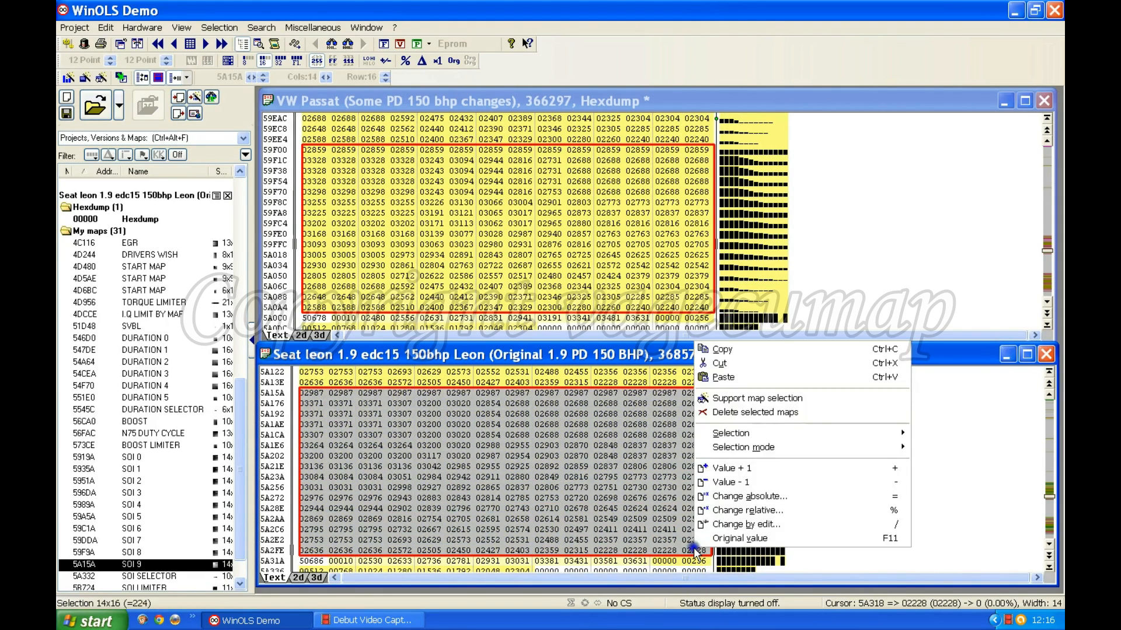
click(733, 347)
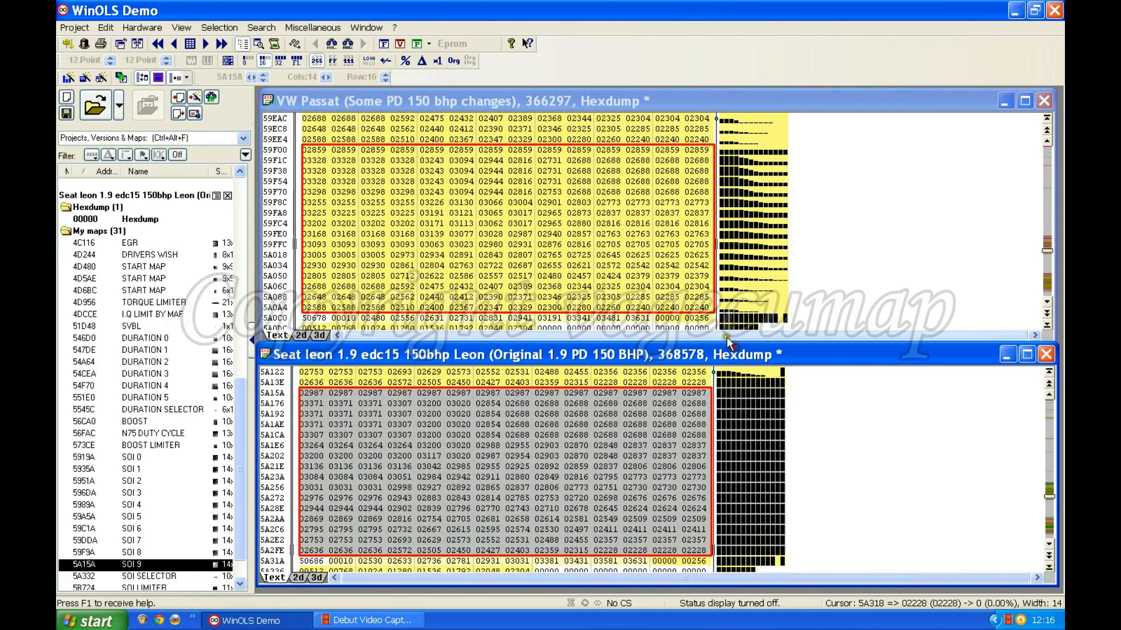
click(873, 456)
click(314, 150)
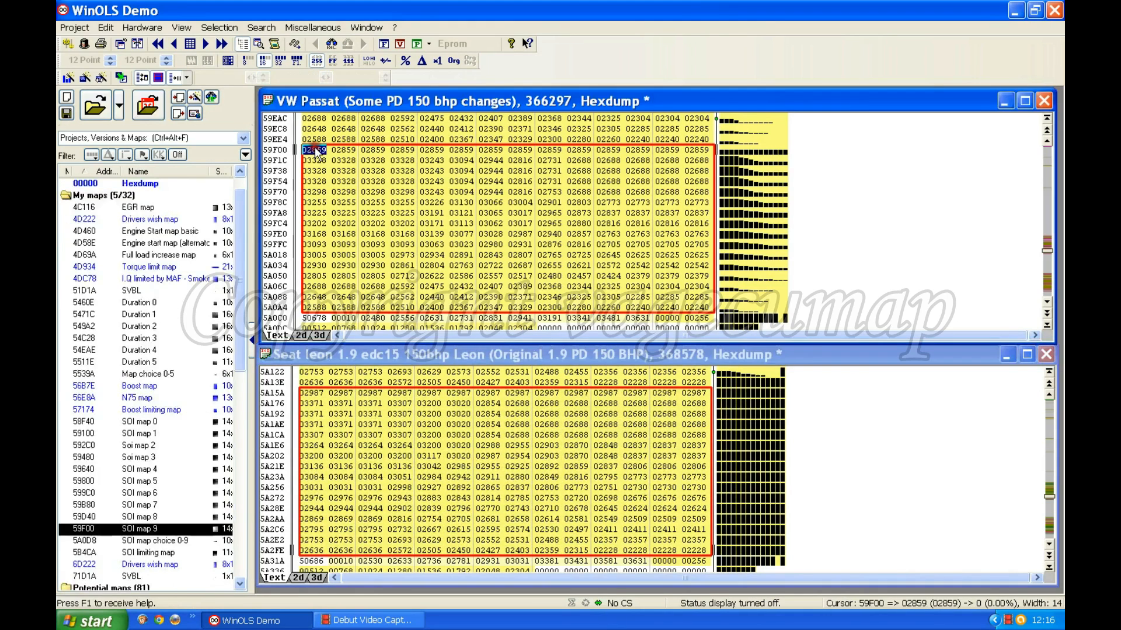
right_click(316, 150)
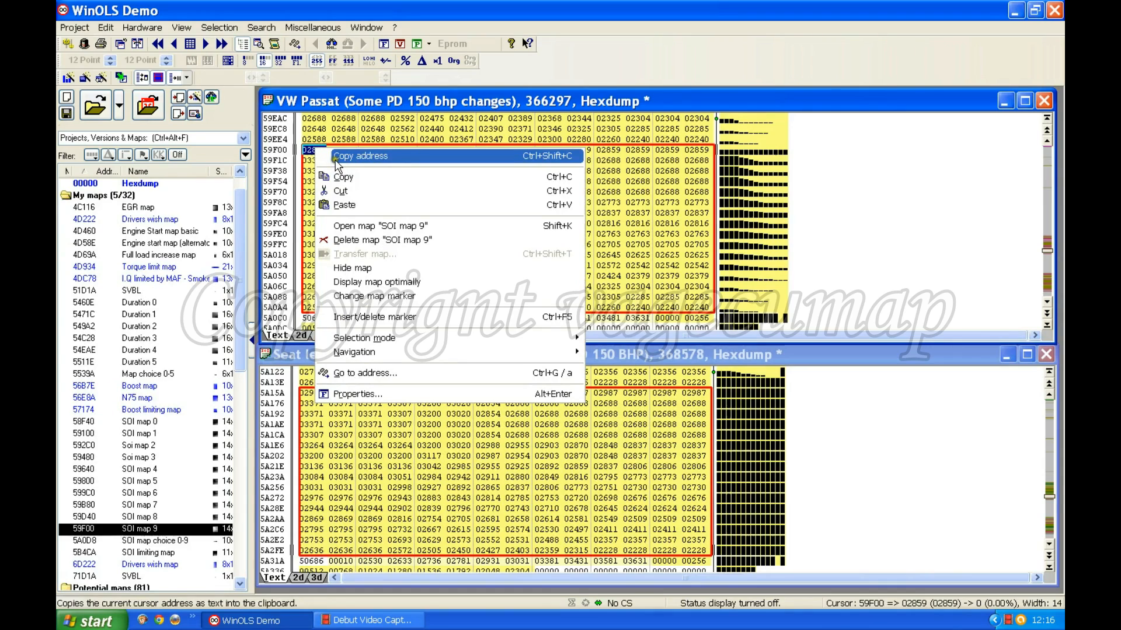
click(346, 205)
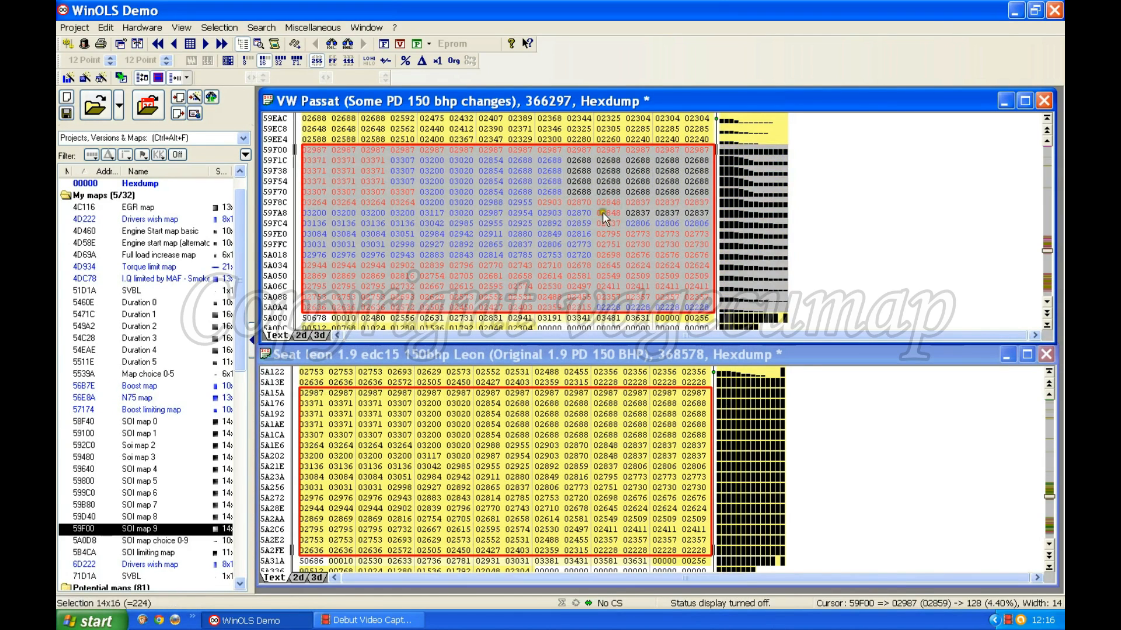
click(616, 214)
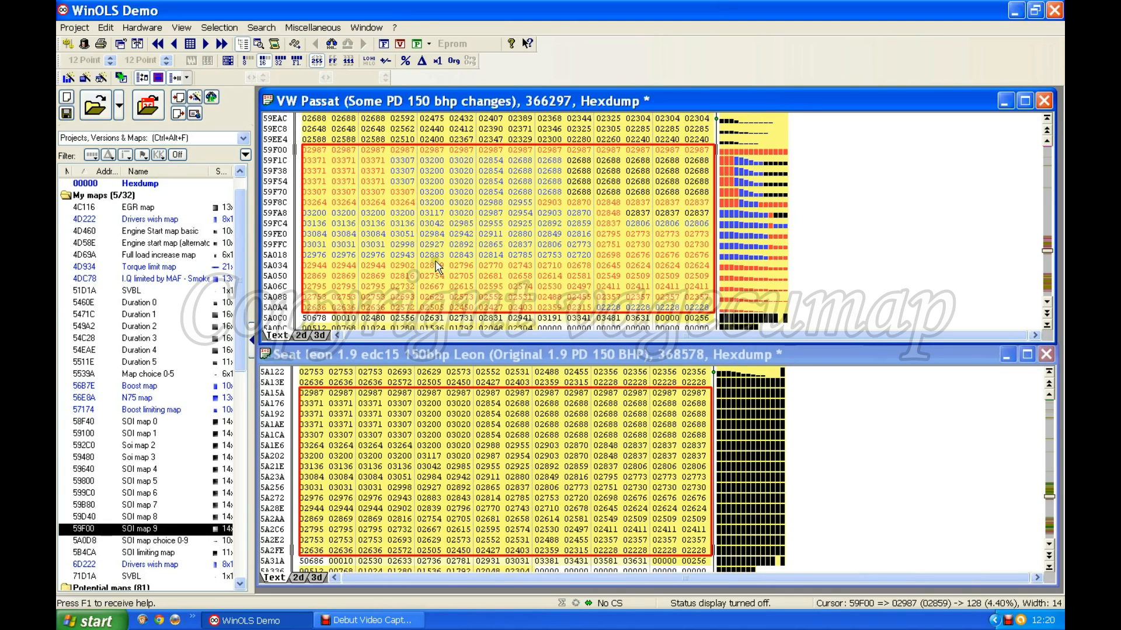
Restore the original values of the entire 14x16 SOI map 9 at address 59F00 in the VW Passat hexdump.
drag(318, 149, 694, 307)
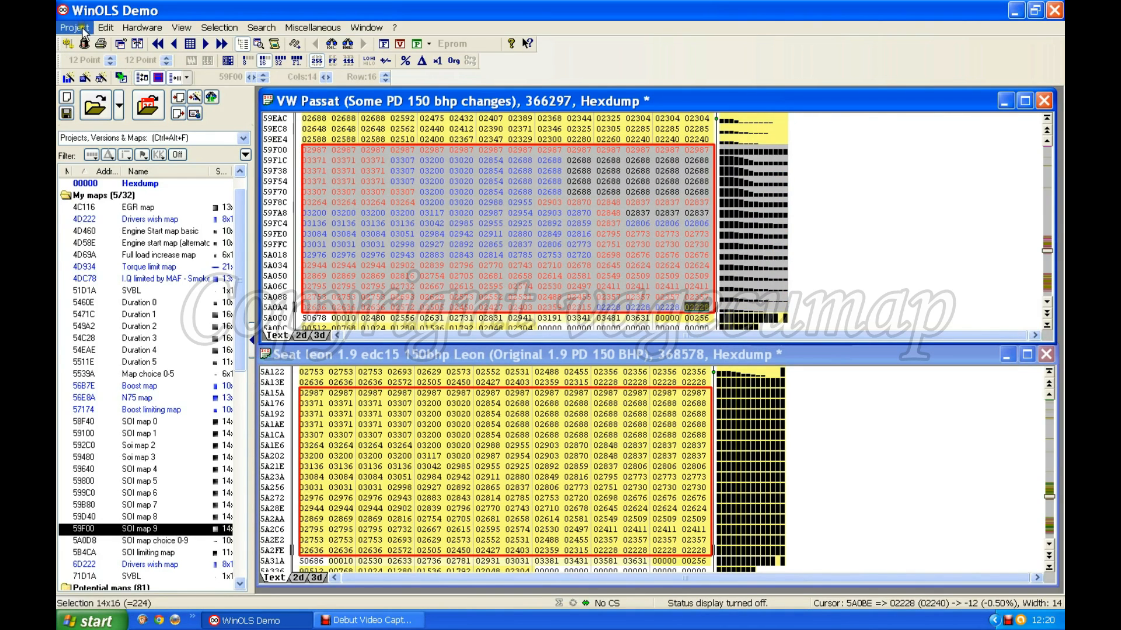
click(105, 27)
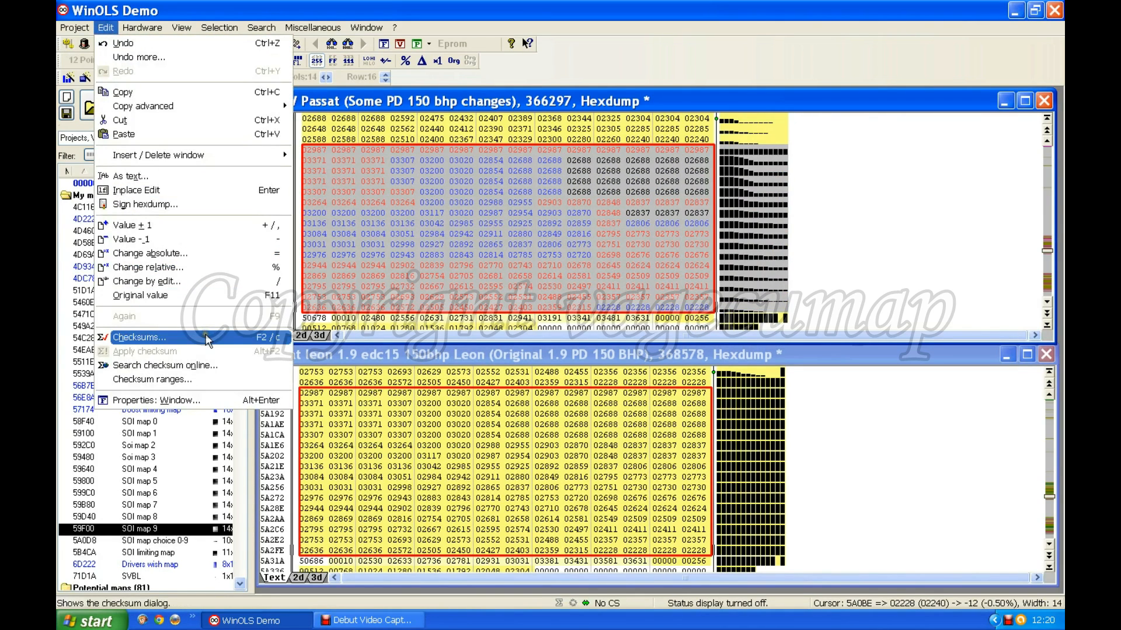
click(156, 295)
click(518, 234)
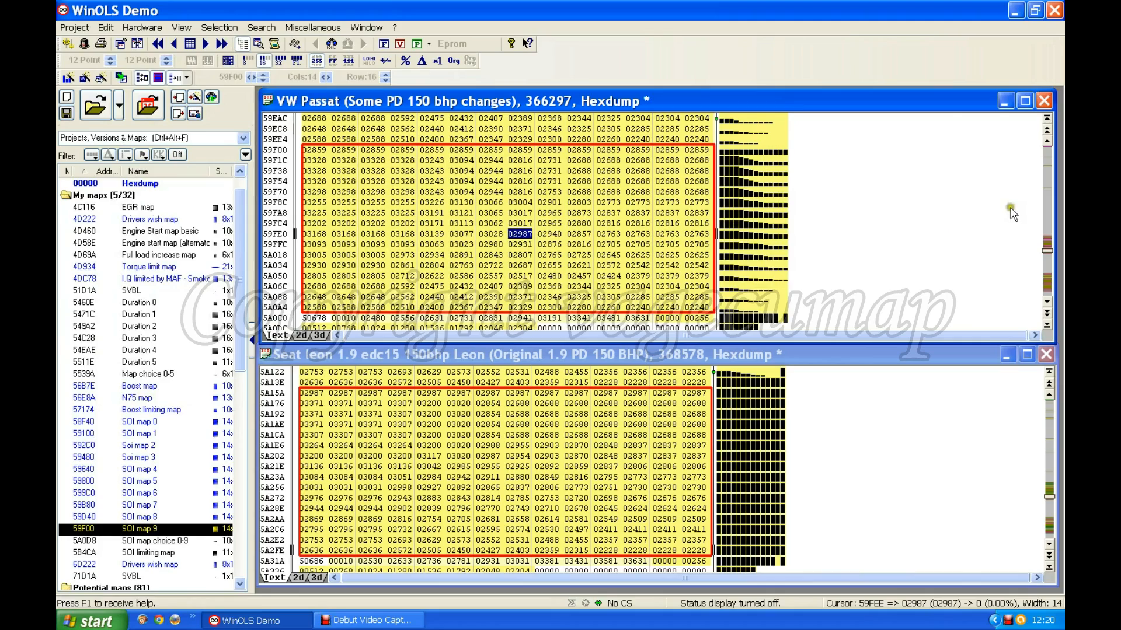
Restore the original values of the 14-value SOI axis at address 58624 in the VW Passat hexdump.
click(1048, 180)
click(1049, 180)
click(1048, 180)
click(1048, 180)
click(1048, 179)
click(1048, 180)
click(1048, 180)
click(1048, 179)
click(1048, 180)
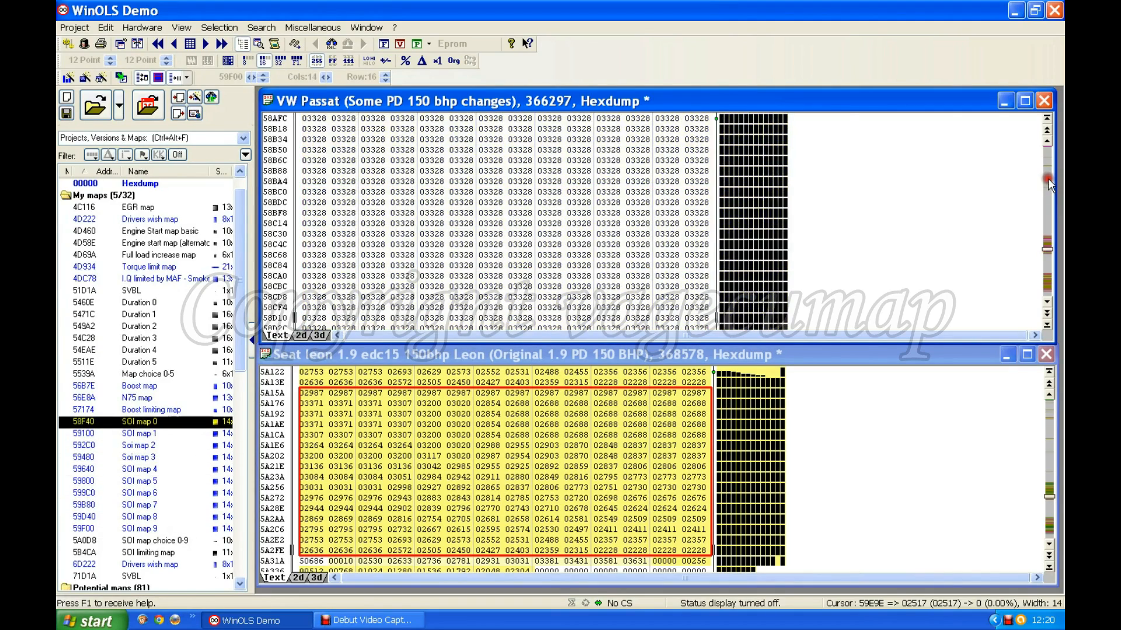
click(1048, 180)
scroll(845, 187, down, 9)
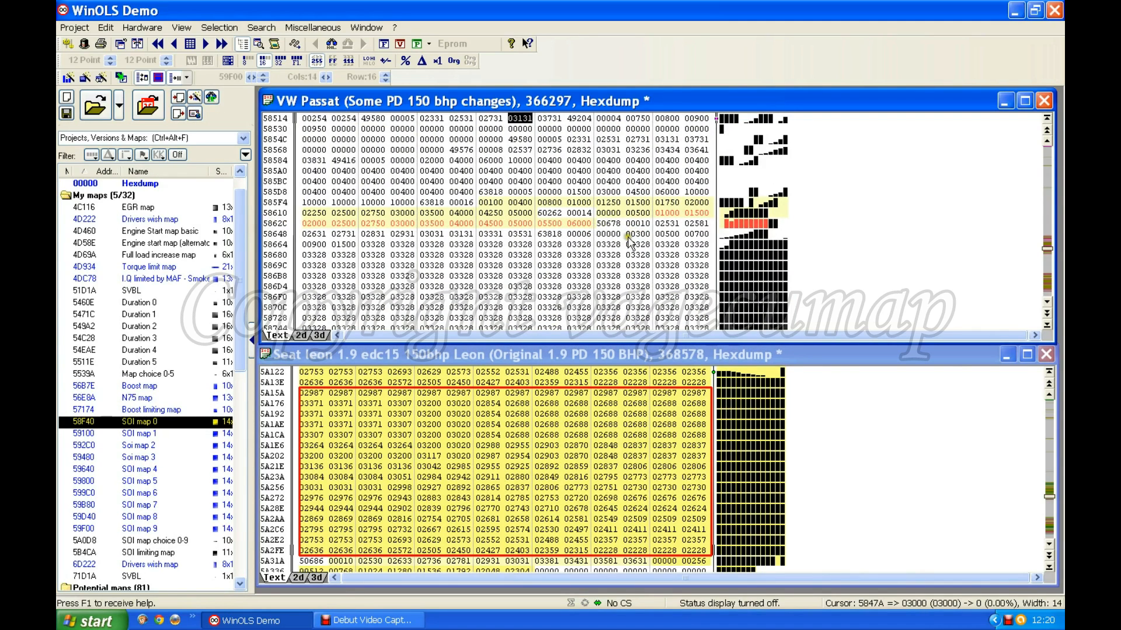
click(602, 223)
click(579, 223)
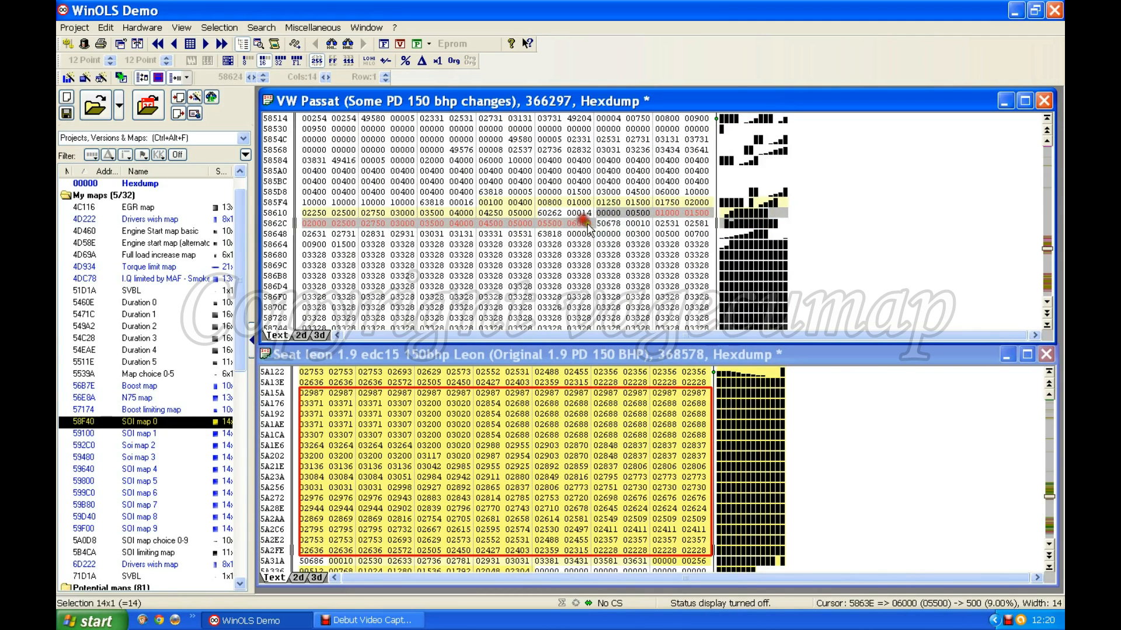
click(106, 29)
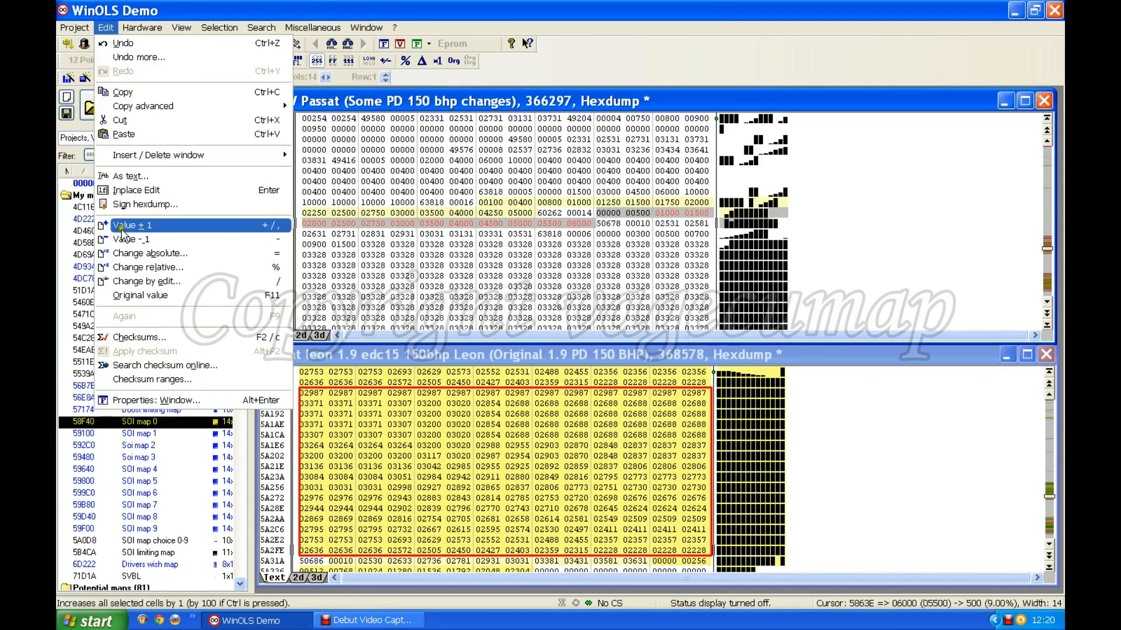
click(145, 298)
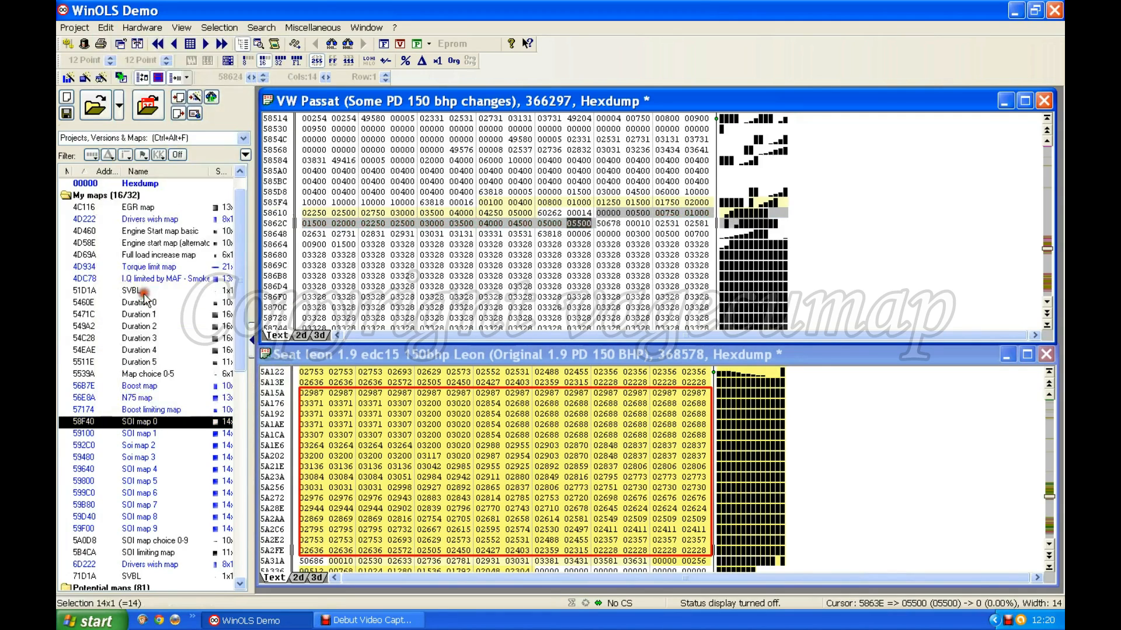
click(634, 243)
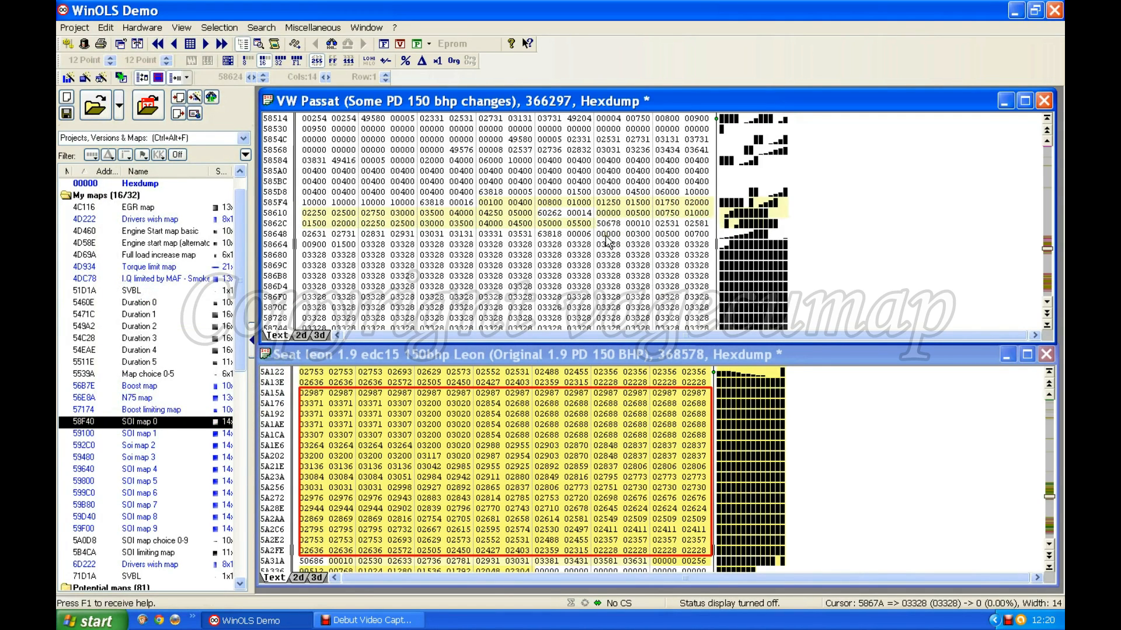
Open SOI map 9 of the VW Passat and SOI 9 of the Seat Leon as map windows, arranged one above the other.
click(1047, 263)
click(1047, 262)
click(1047, 262)
click(1047, 262)
click(1047, 260)
click(1047, 261)
click(1047, 261)
click(1047, 261)
click(1047, 261)
click(1047, 260)
click(1047, 261)
click(1047, 261)
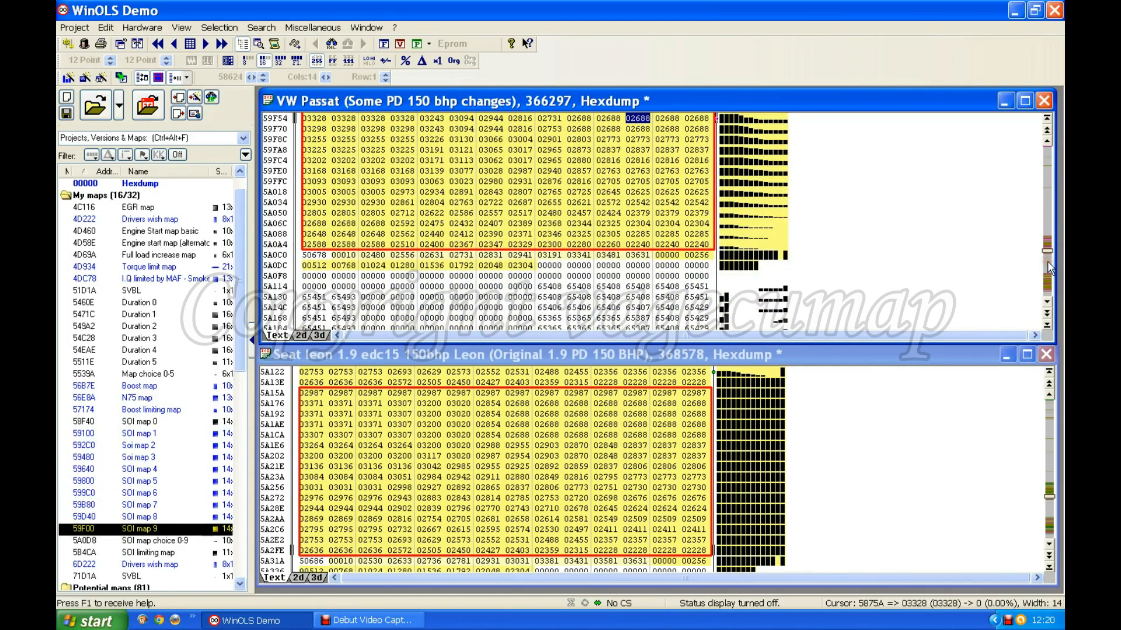
double_click(519, 158)
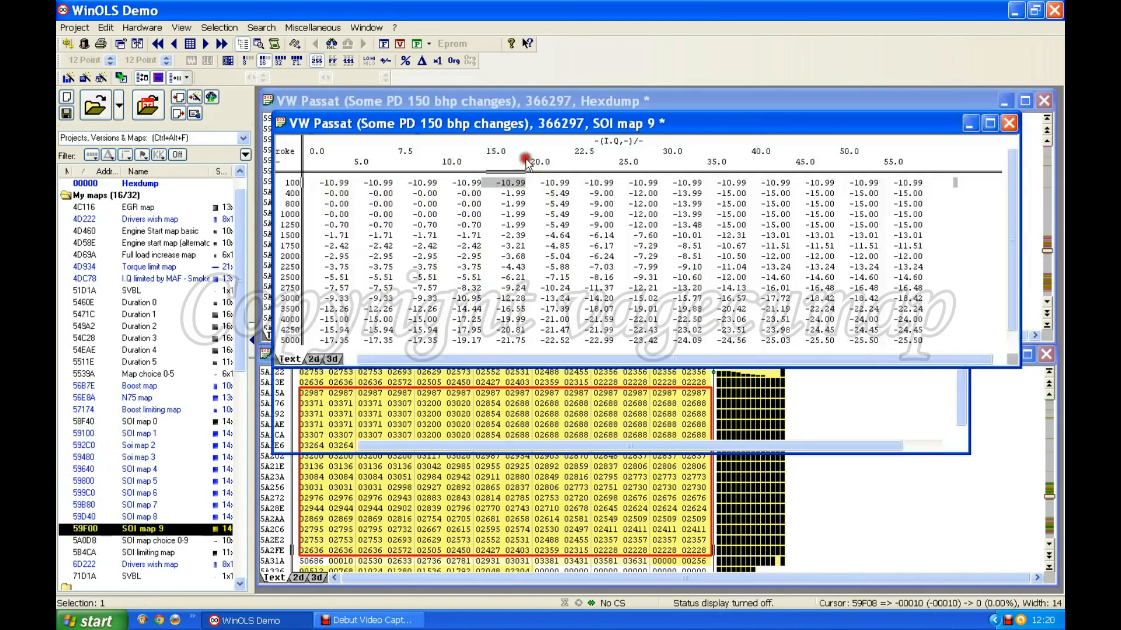
drag(509, 120, 499, 100)
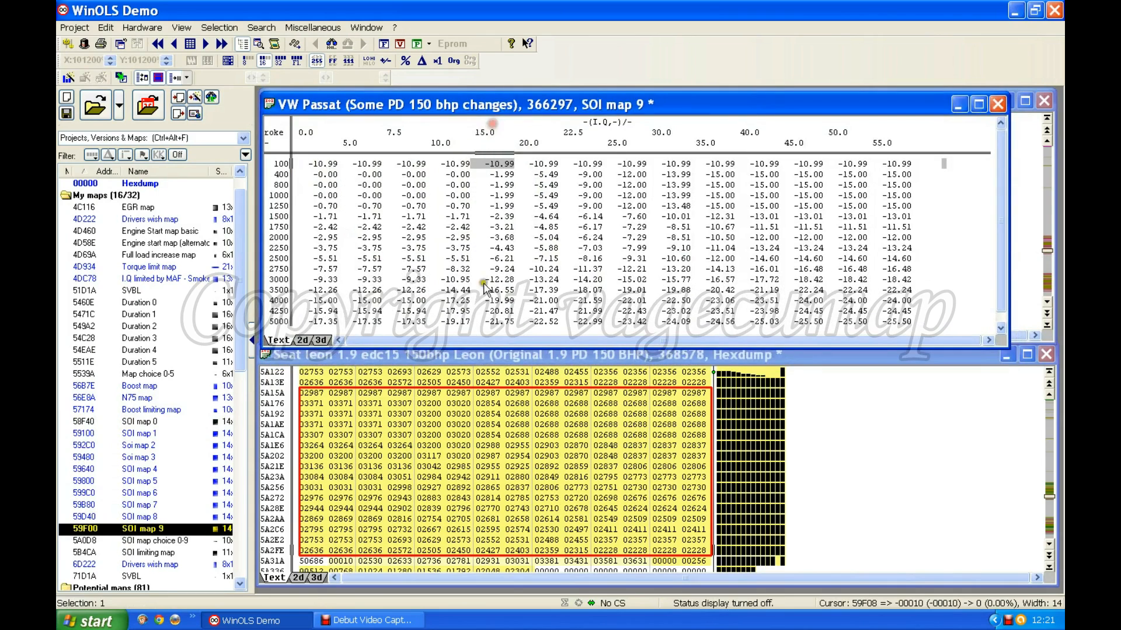
double_click(491, 471)
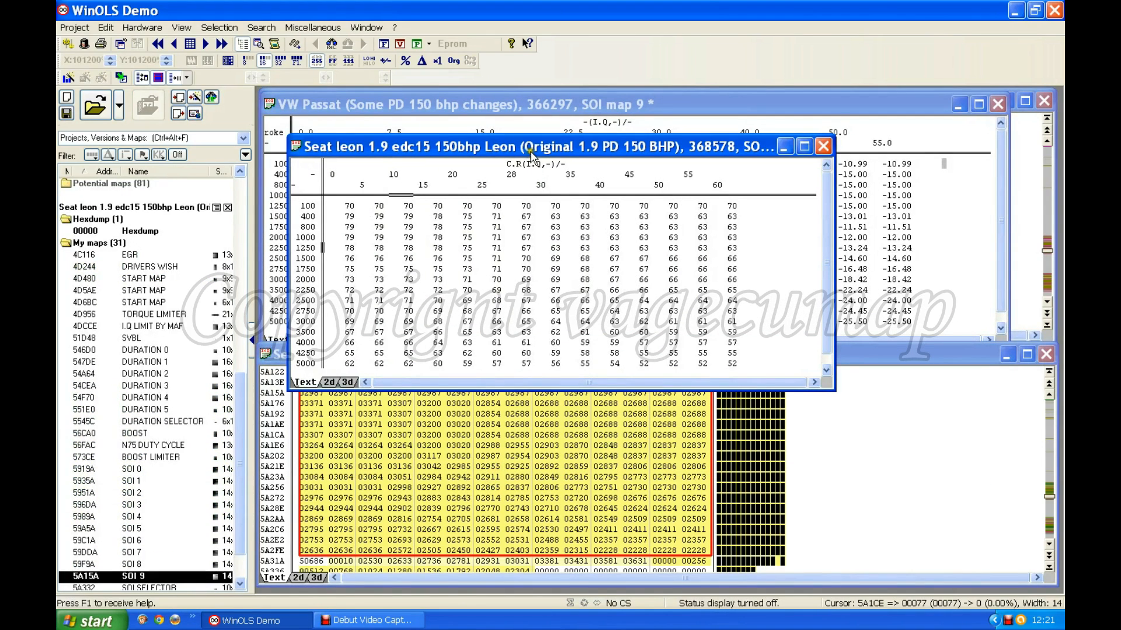
drag(527, 147, 511, 349)
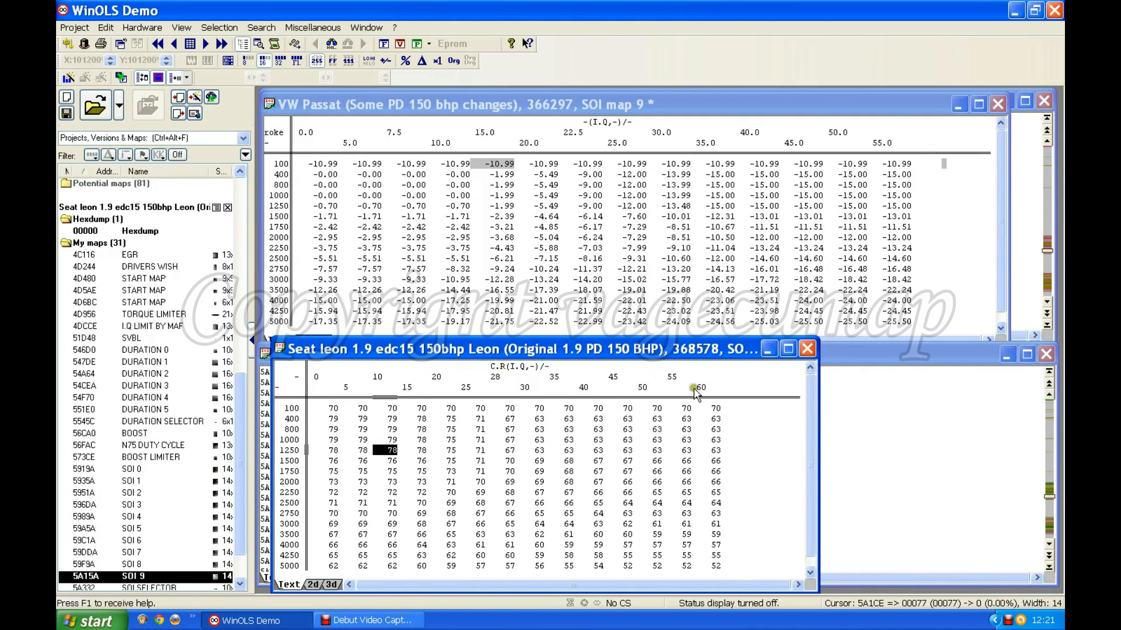
Set the precision of the I.Q X-axis in the Seat Leon SOI 9 map to 2.
double_click(663, 379)
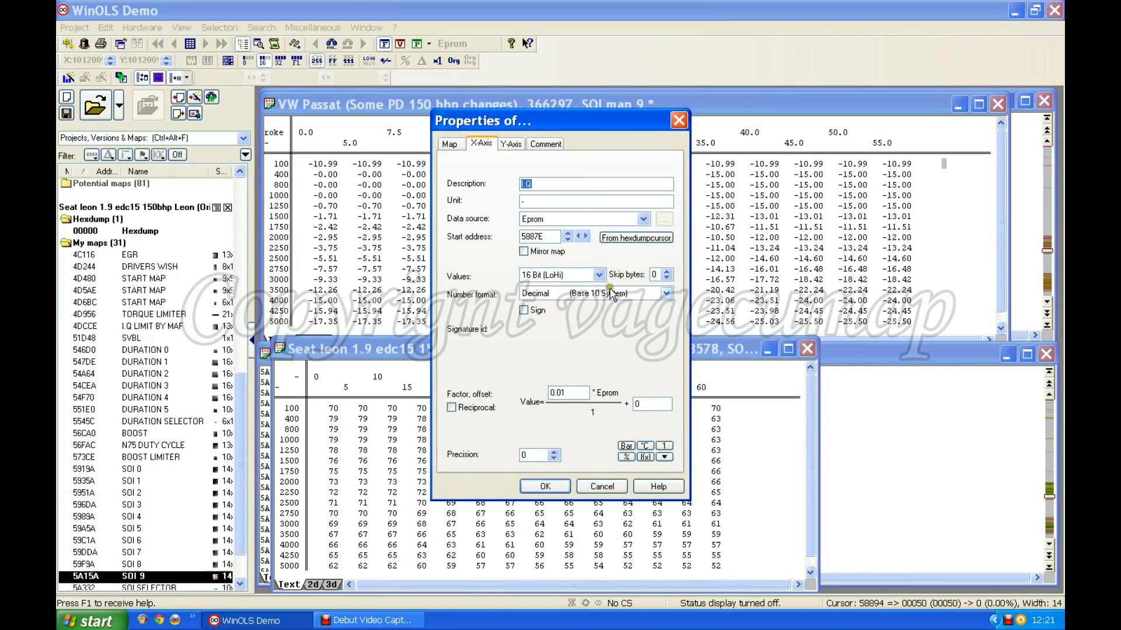
click(553, 453)
click(552, 452)
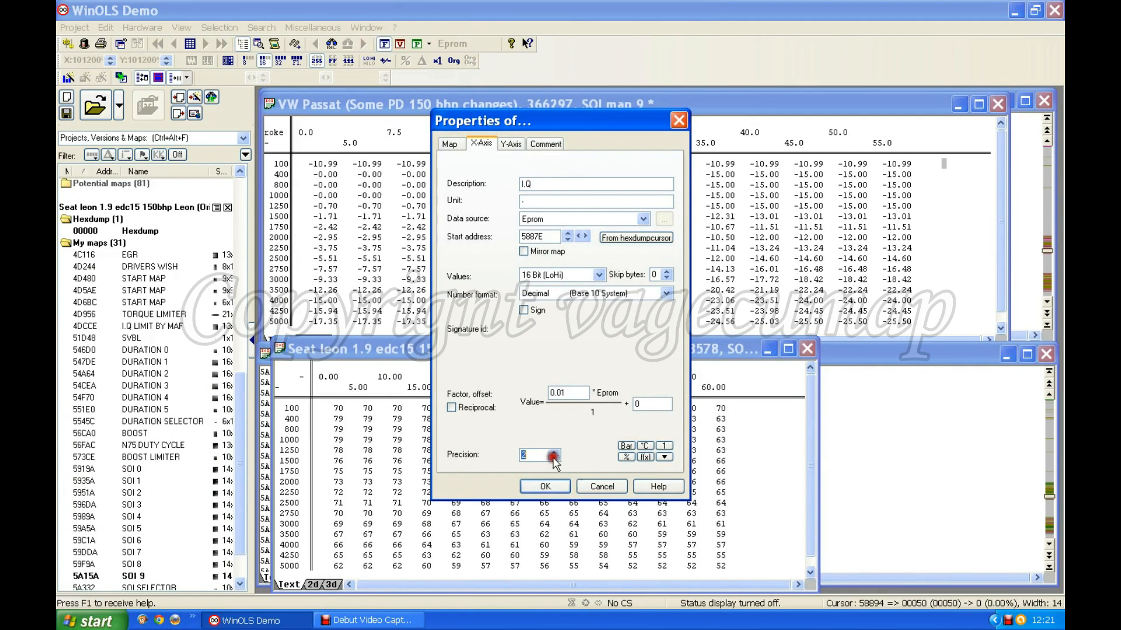
click(544, 488)
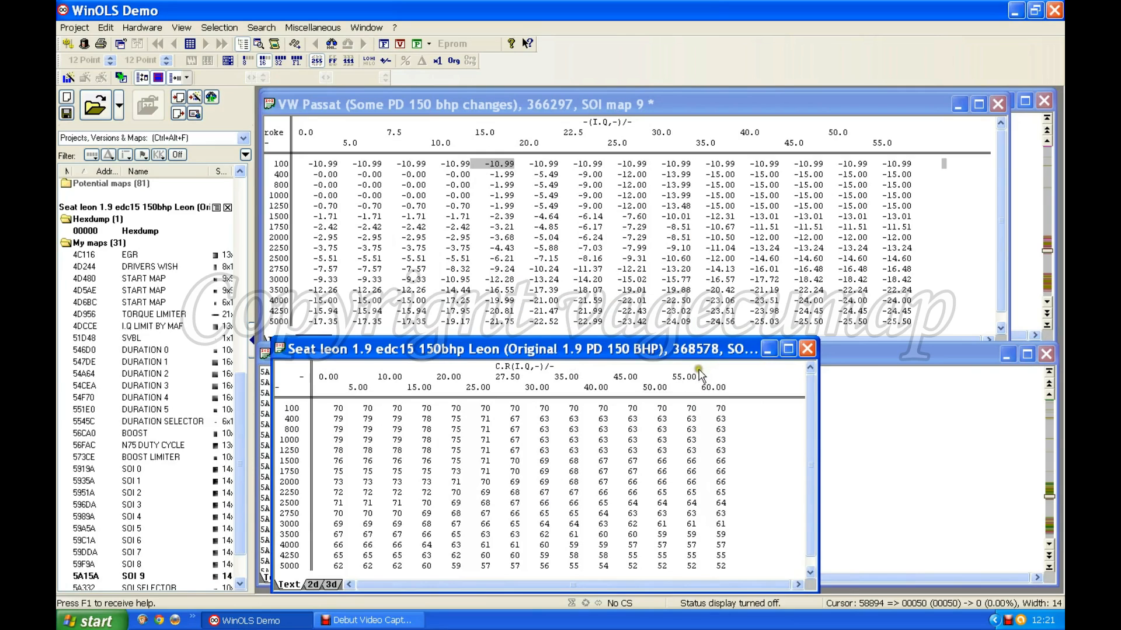
Set the Seat Leon SOI 9 map's value precision to 2 and its offset to -78.
double_click(486, 470)
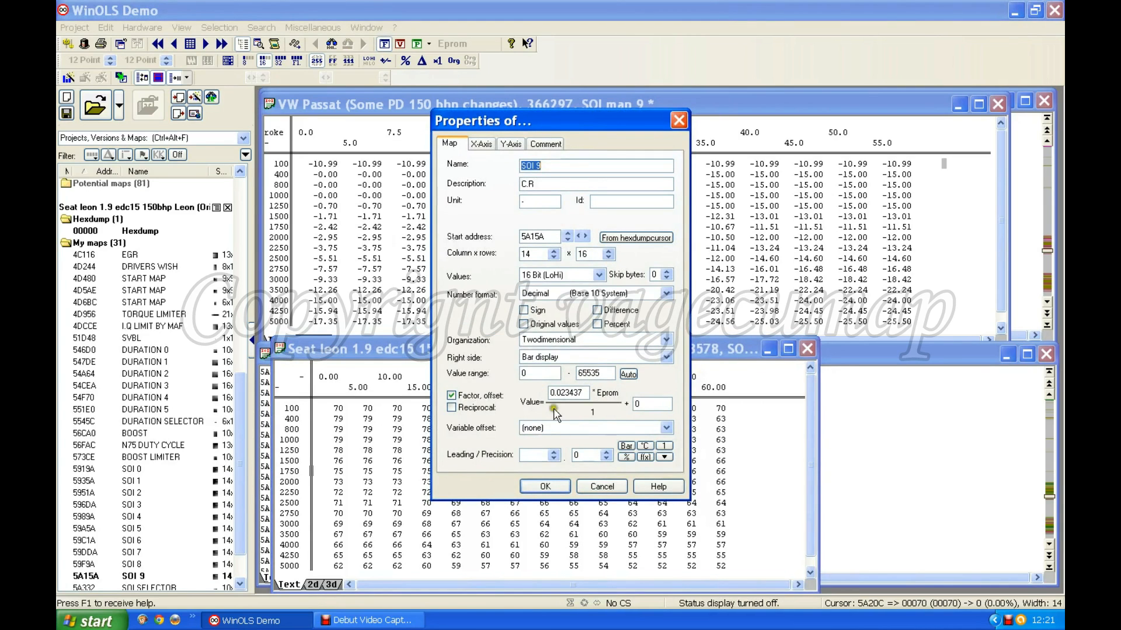
click(608, 454)
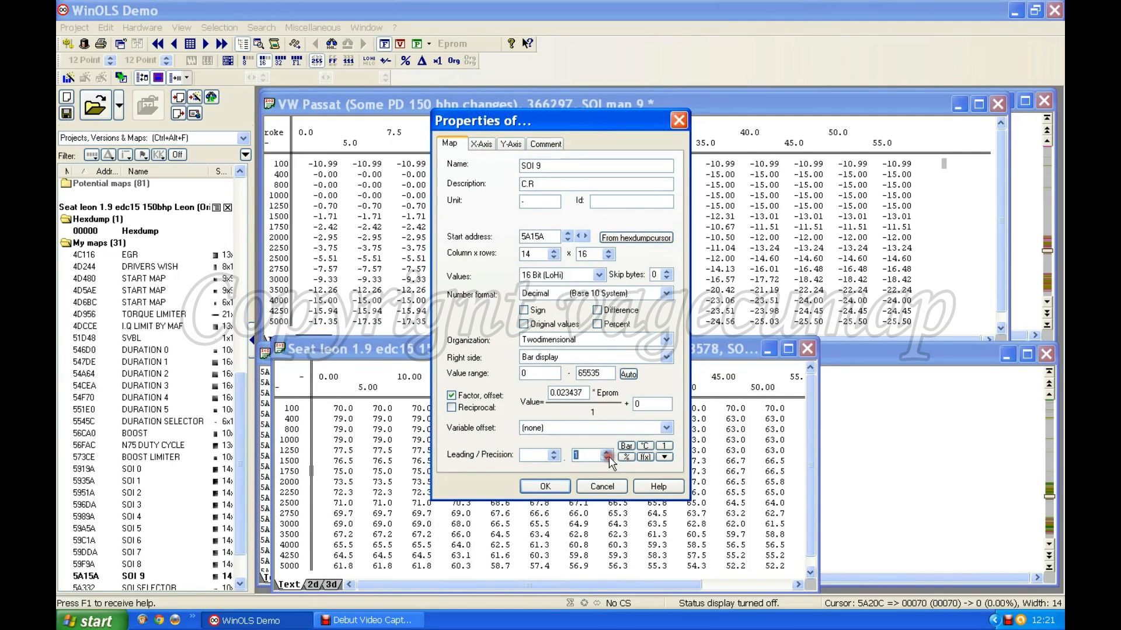
click(608, 454)
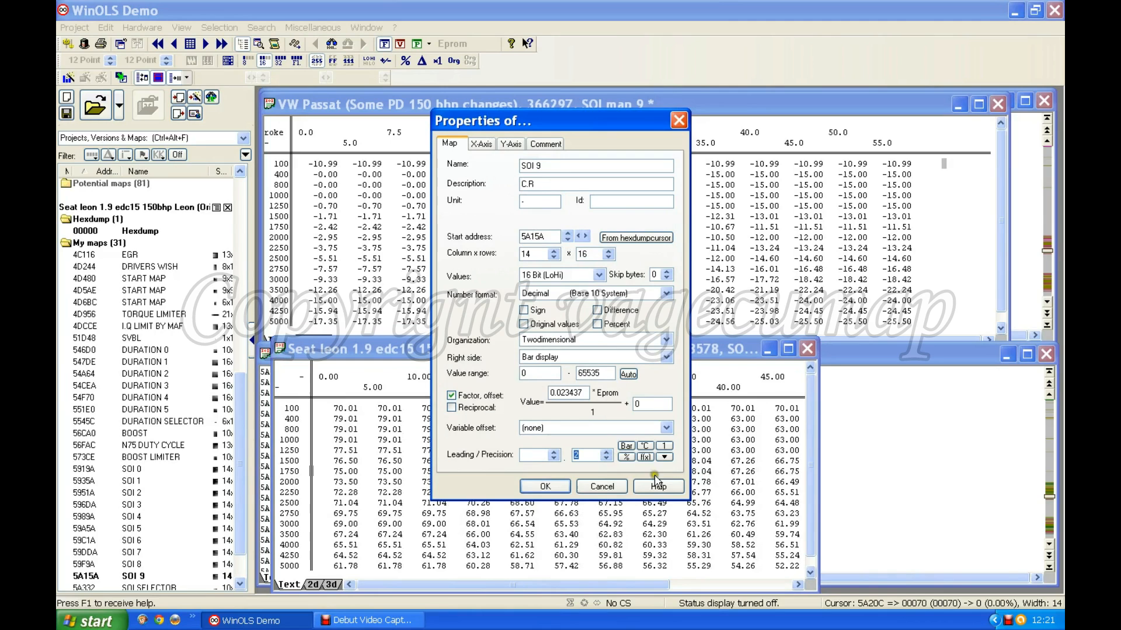
double_click(648, 403)
text(-78)
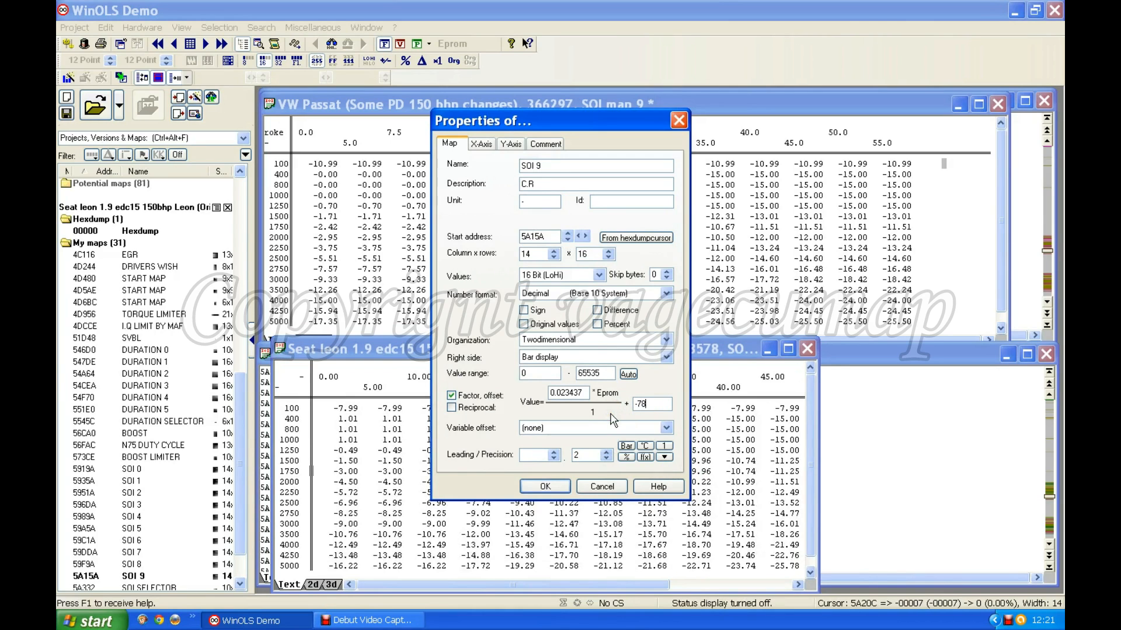
click(545, 486)
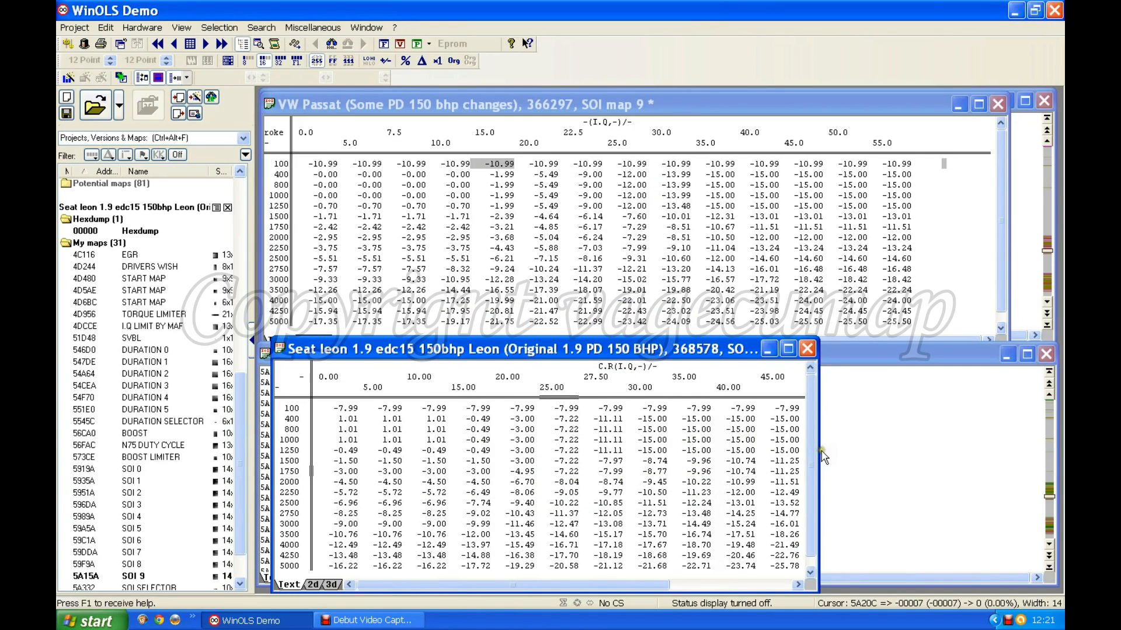
Widen the Seat Leon SOI 9 map window to show all columns through 60.00 and align it beneath the VW Passat map.
drag(821, 447, 1008, 453)
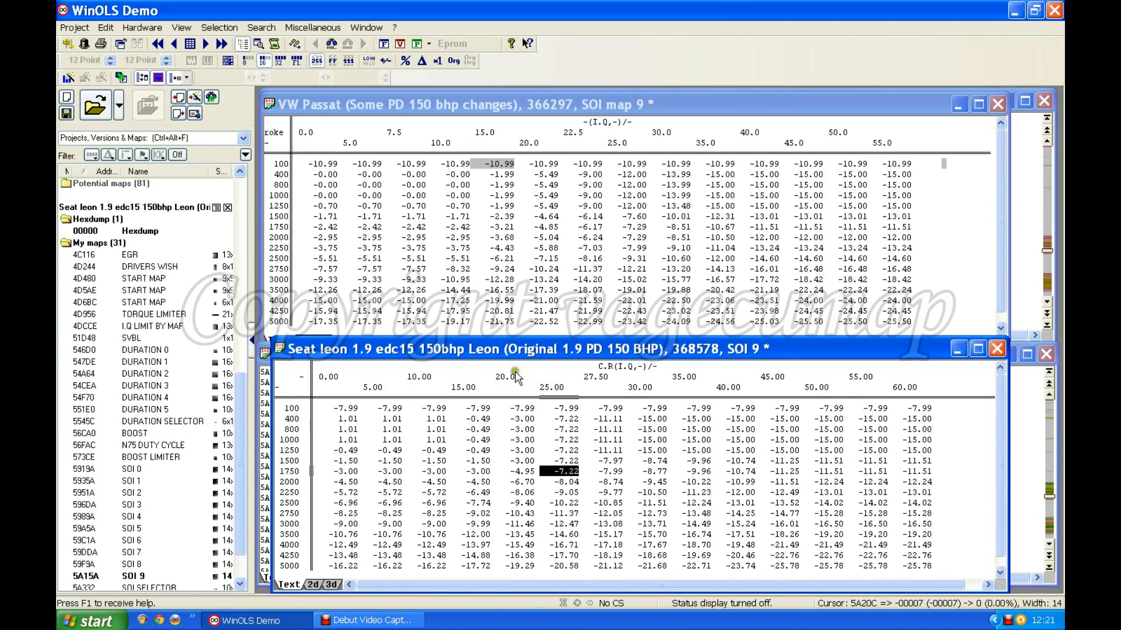
click(503, 350)
drag(499, 351, 492, 355)
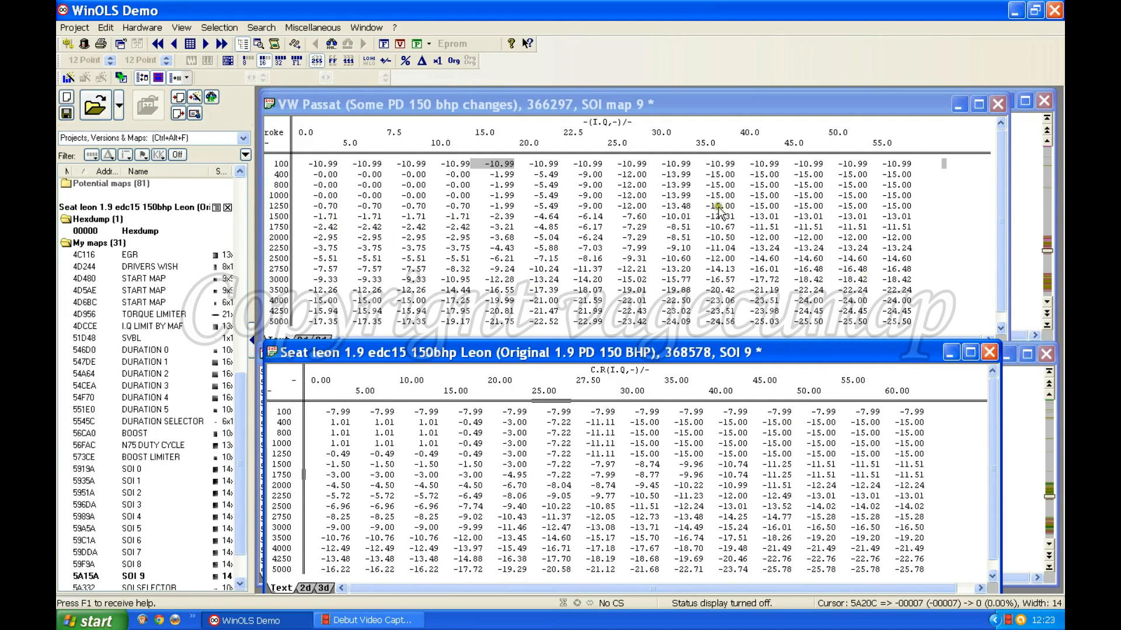
Compare the I.Q axis values of the Seat Leon SOI 9 map with those of VW Passat SOI map 9, and close both map windows.
click(408, 381)
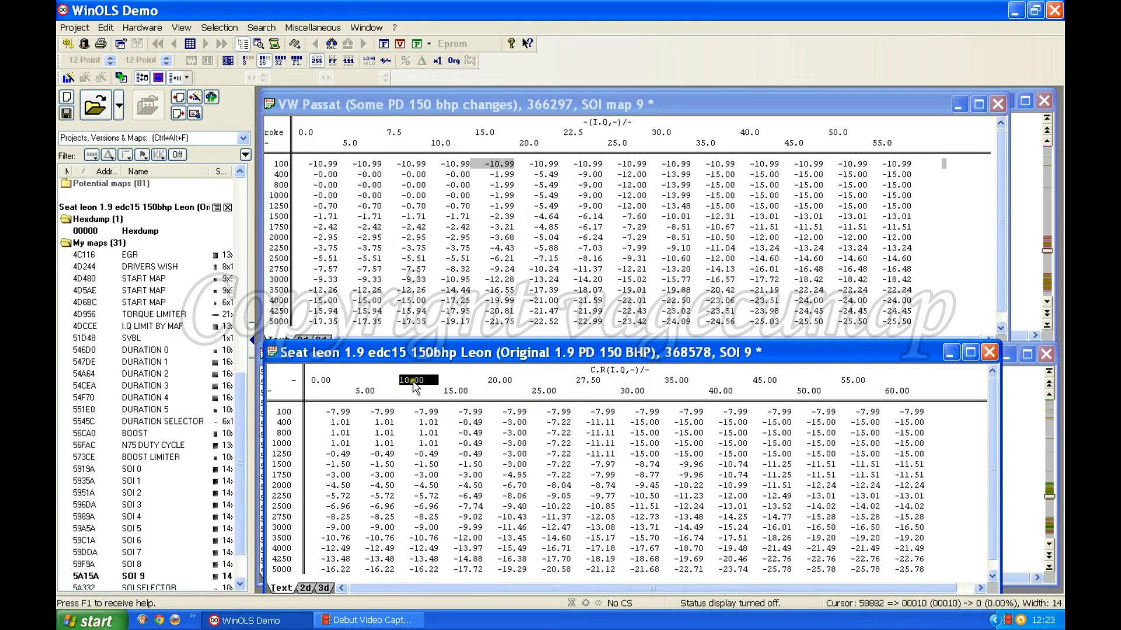
key(Right)
key(Right)
key(Right)
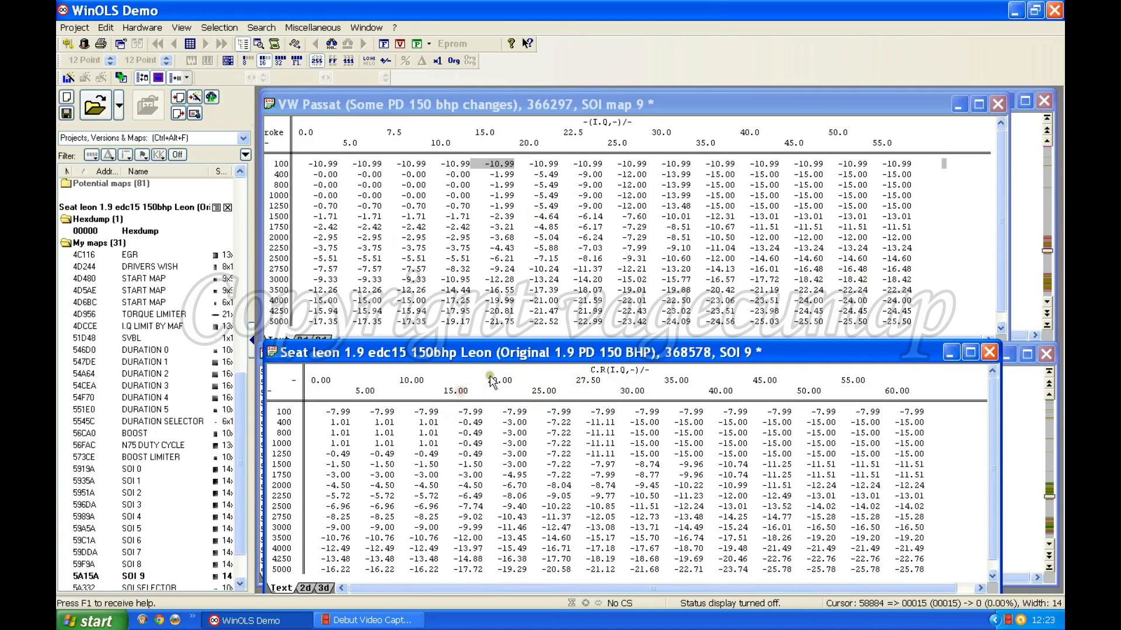
key(Right)
key(Right)
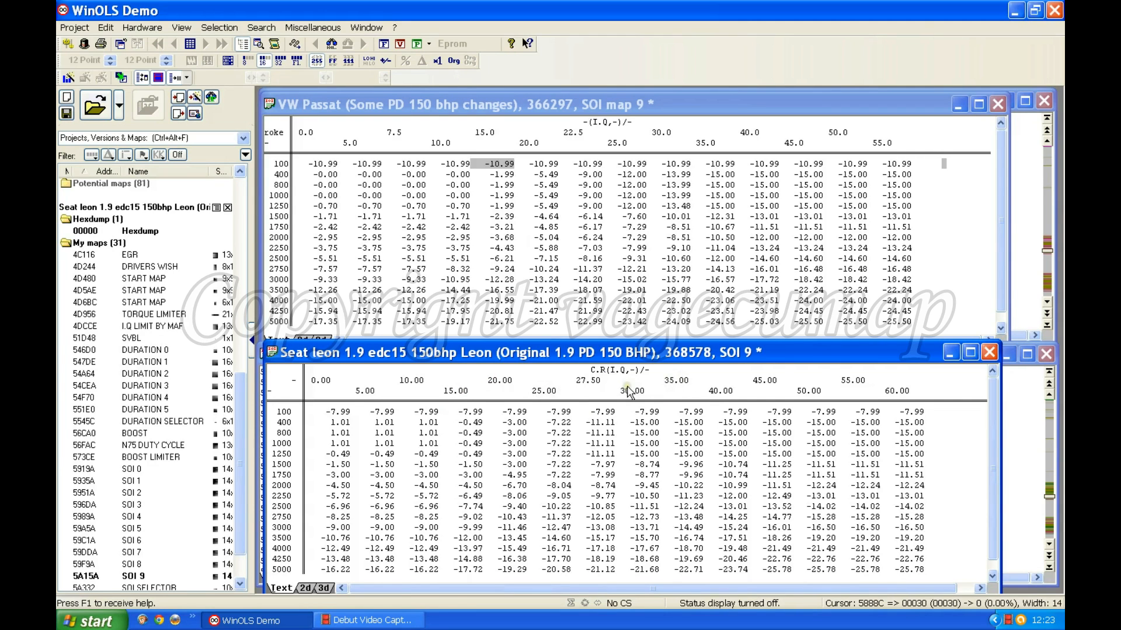
click(990, 354)
click(998, 104)
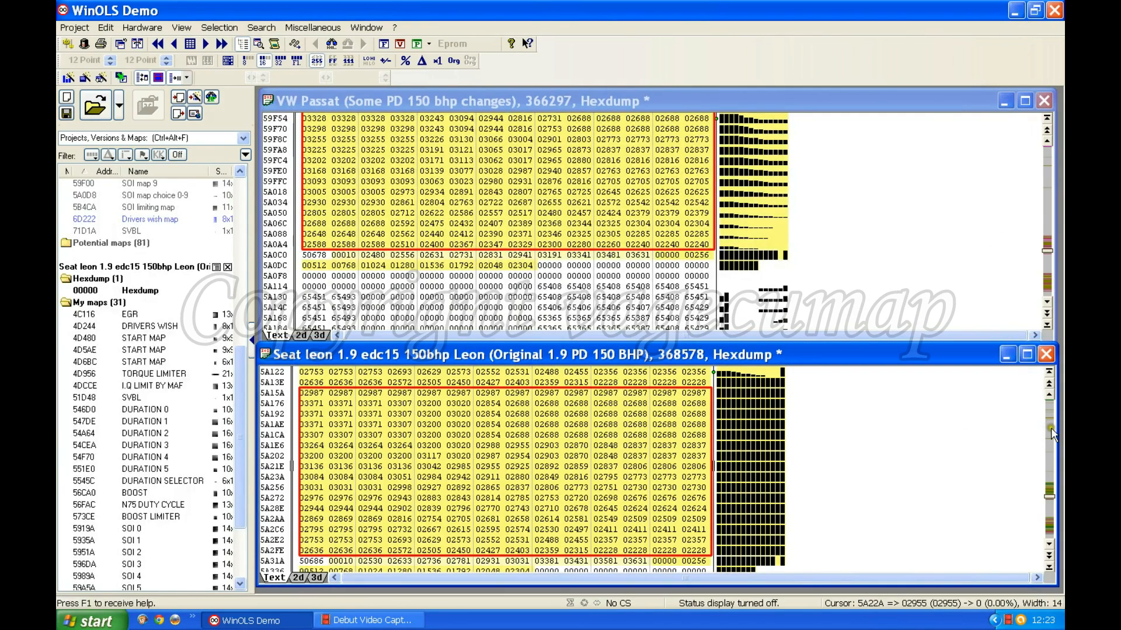
Copy the 14 SOI I.Q axis values from 00000 to 06000, starting at address 5887E, in the Seat Leon hexdump.
scroll(1050, 428, up, 10)
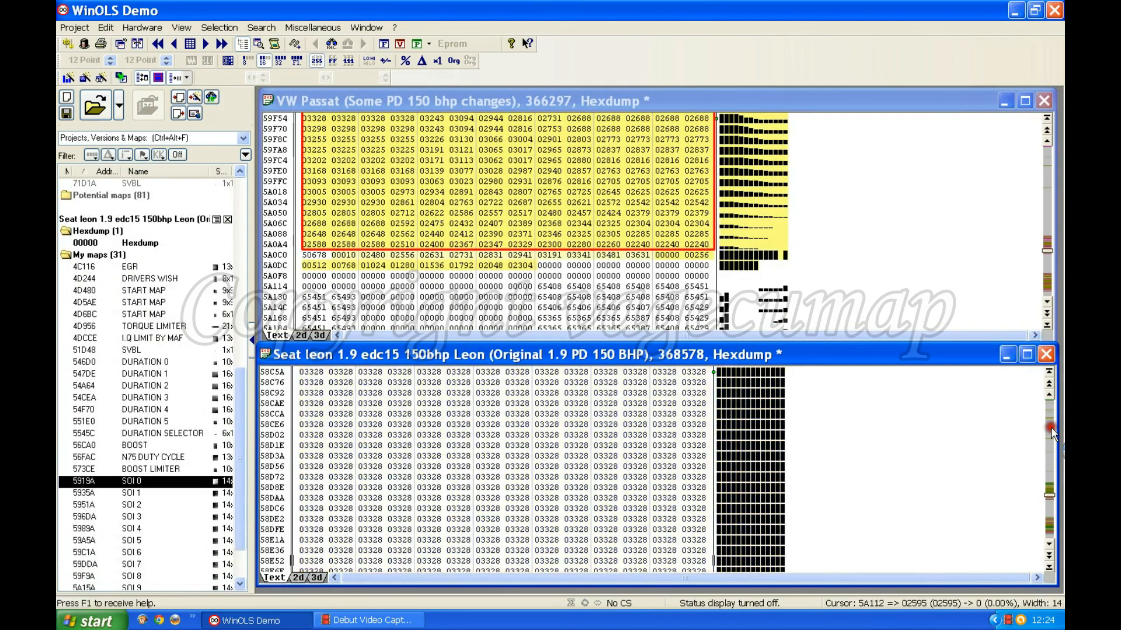
scroll(1050, 427, up, 15)
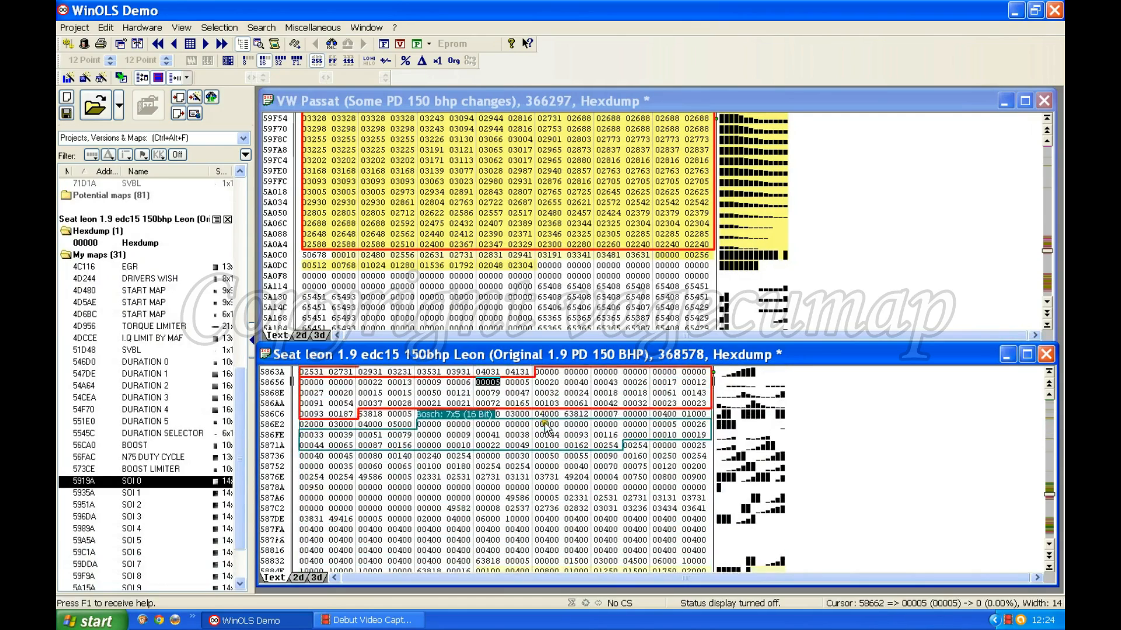
scroll(547, 427, down, 5)
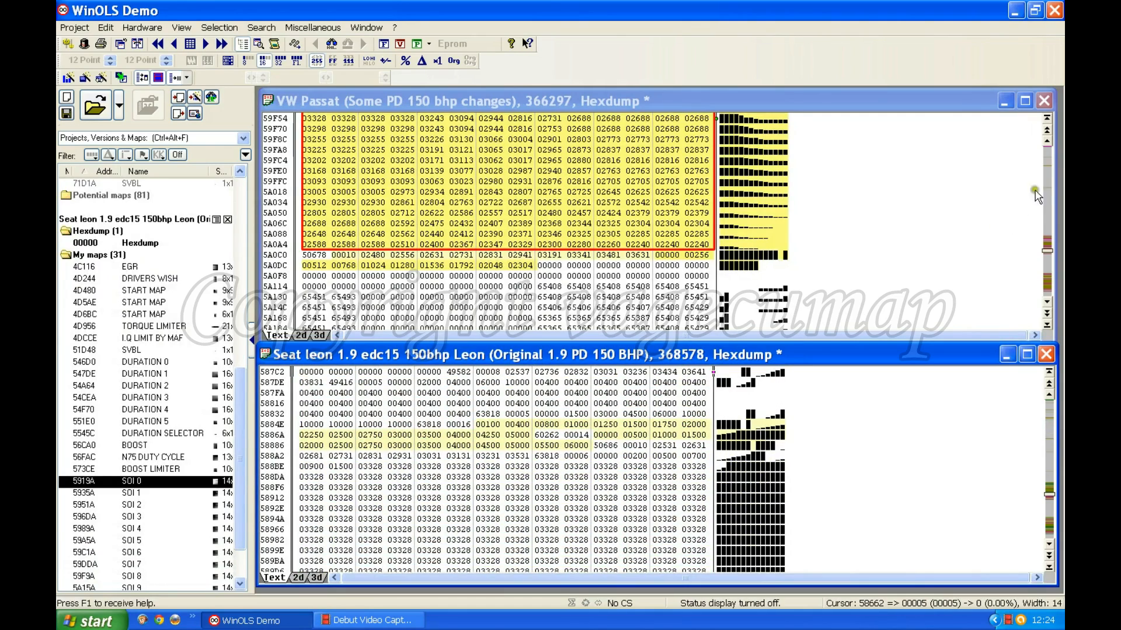
click(1048, 181)
scroll(1048, 181, up, 20)
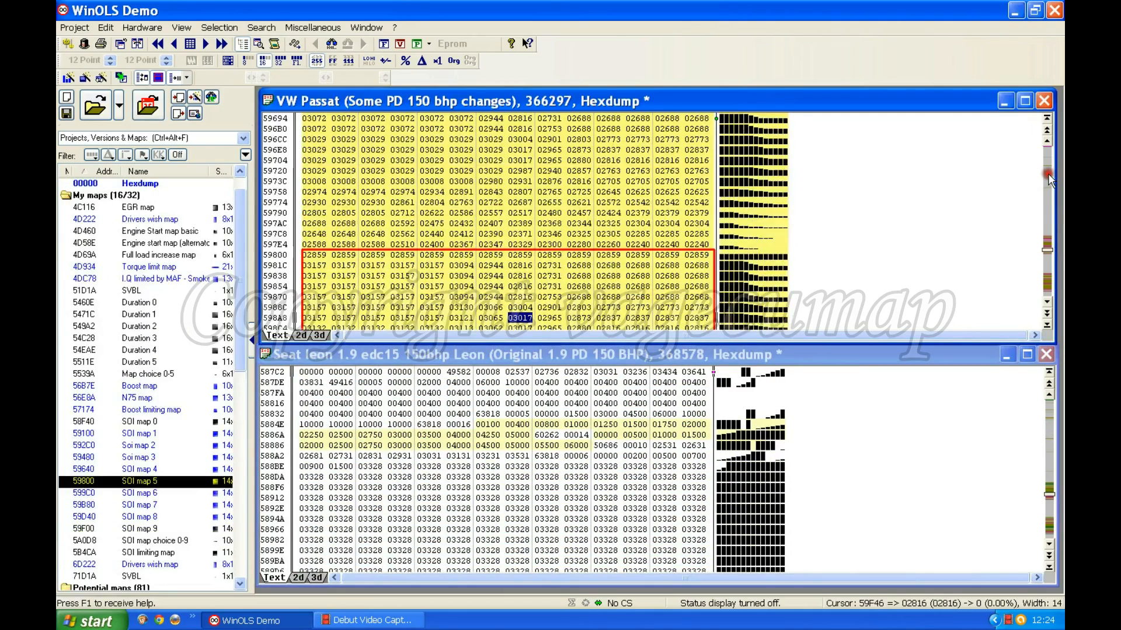
scroll(1049, 181, up, 20)
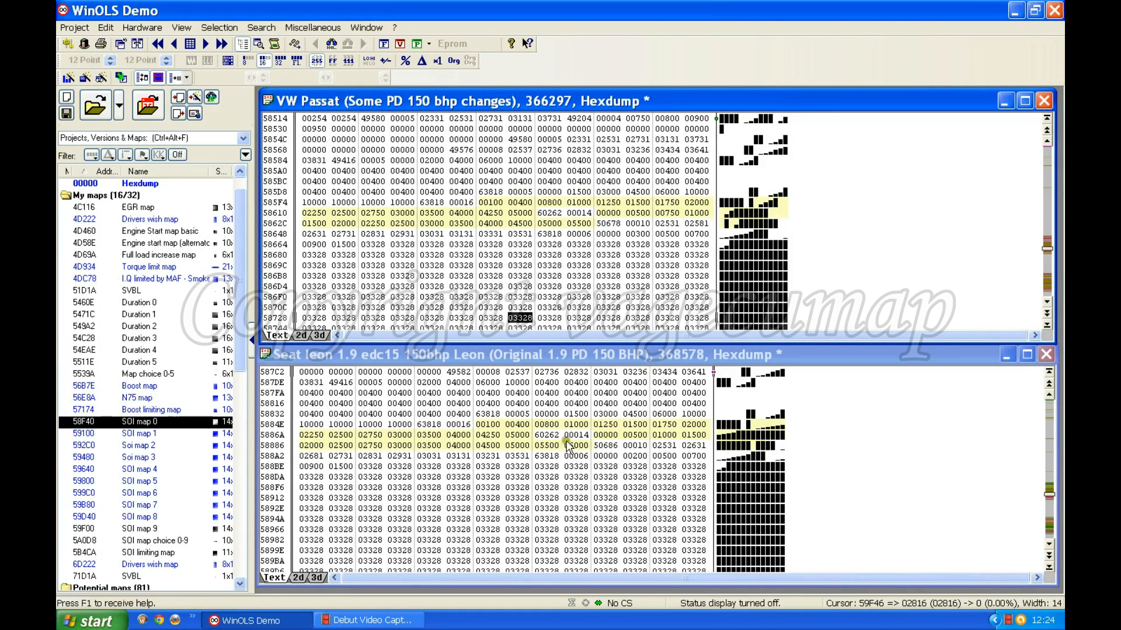
click(597, 438)
right_click(583, 445)
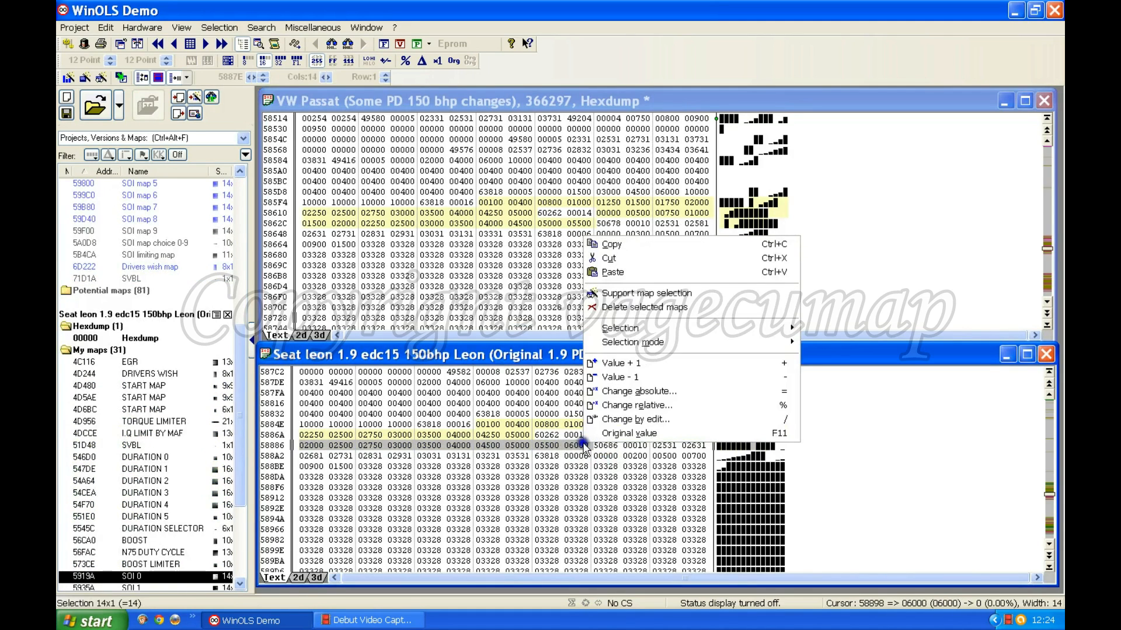
click(626, 245)
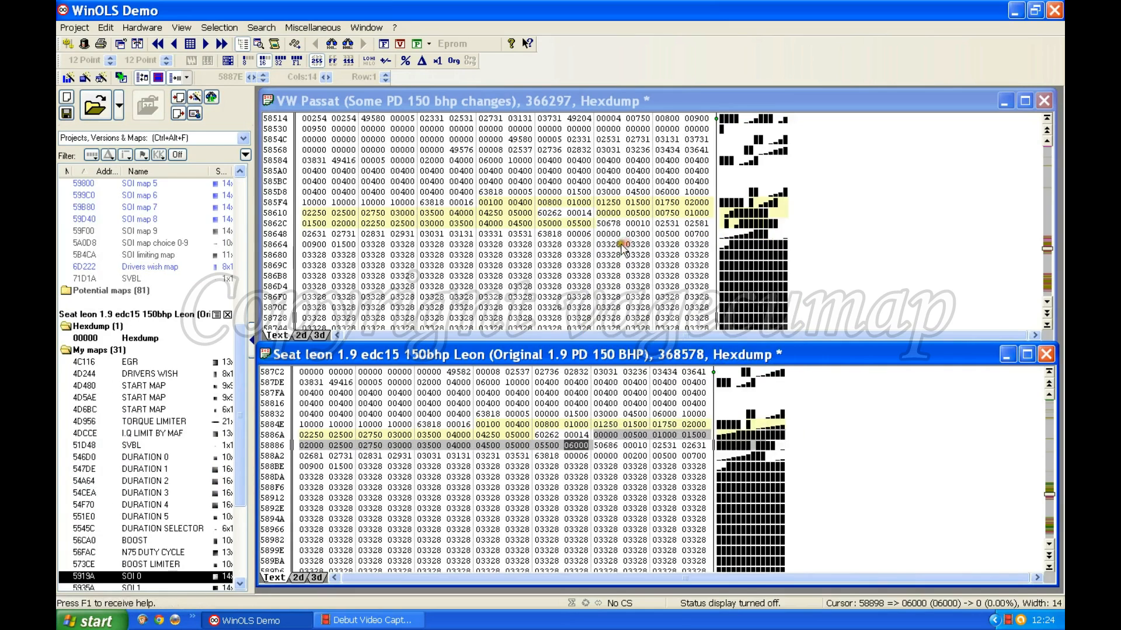
key(Escape)
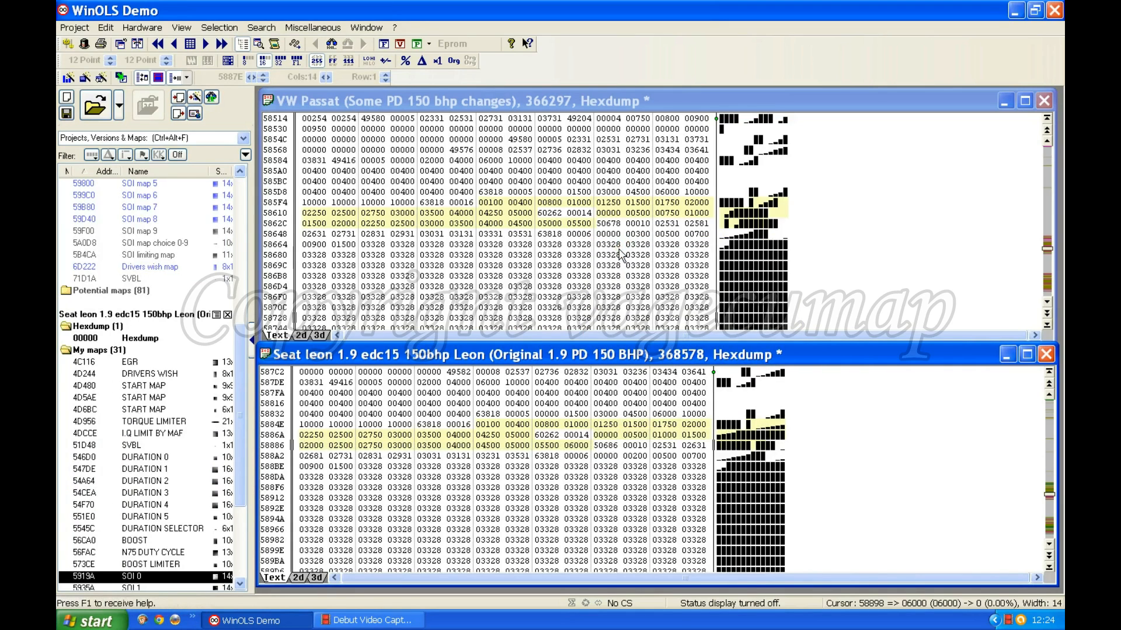
Paste the copied I.Q axis values over the SOI I.Q axis in the VW Passat hexdump, starting at address 58624.
click(606, 213)
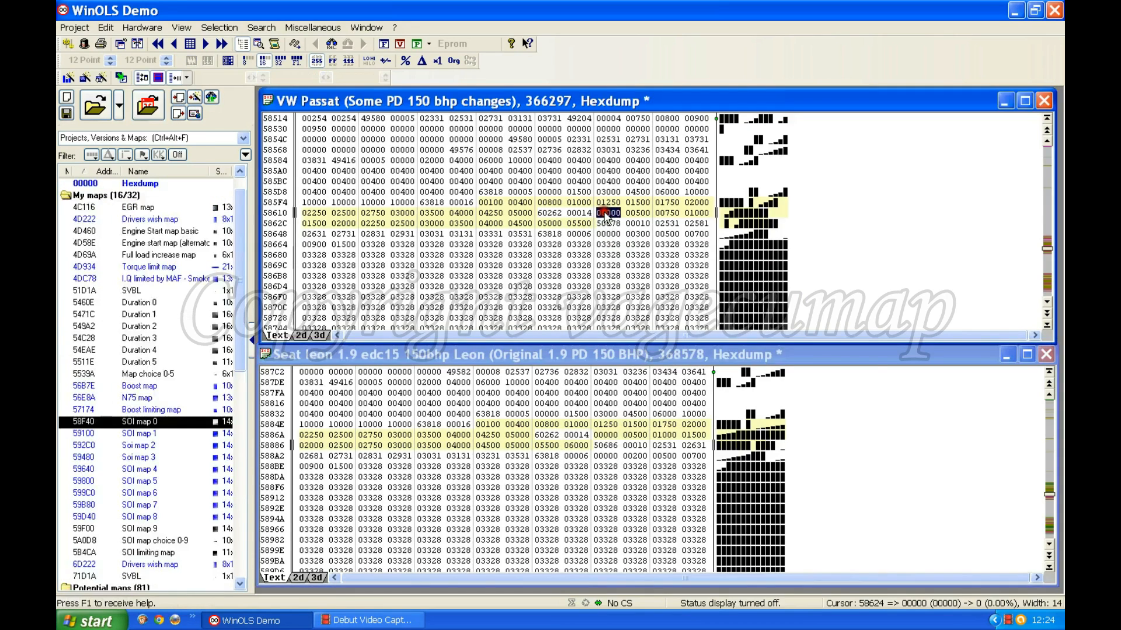
right_click(605, 213)
click(626, 268)
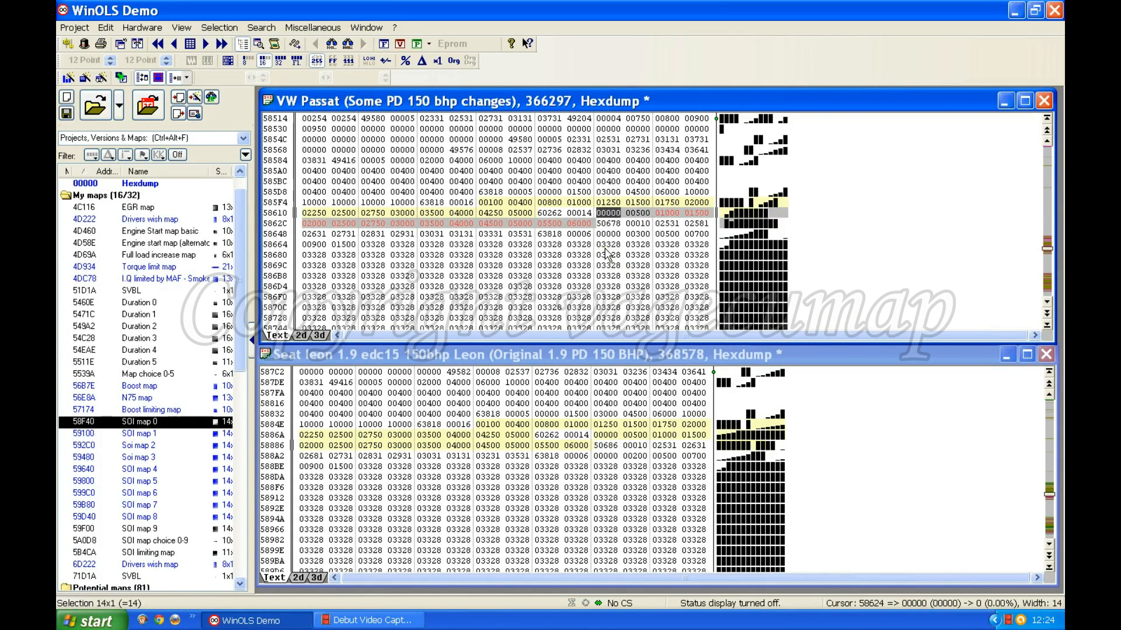
click(605, 256)
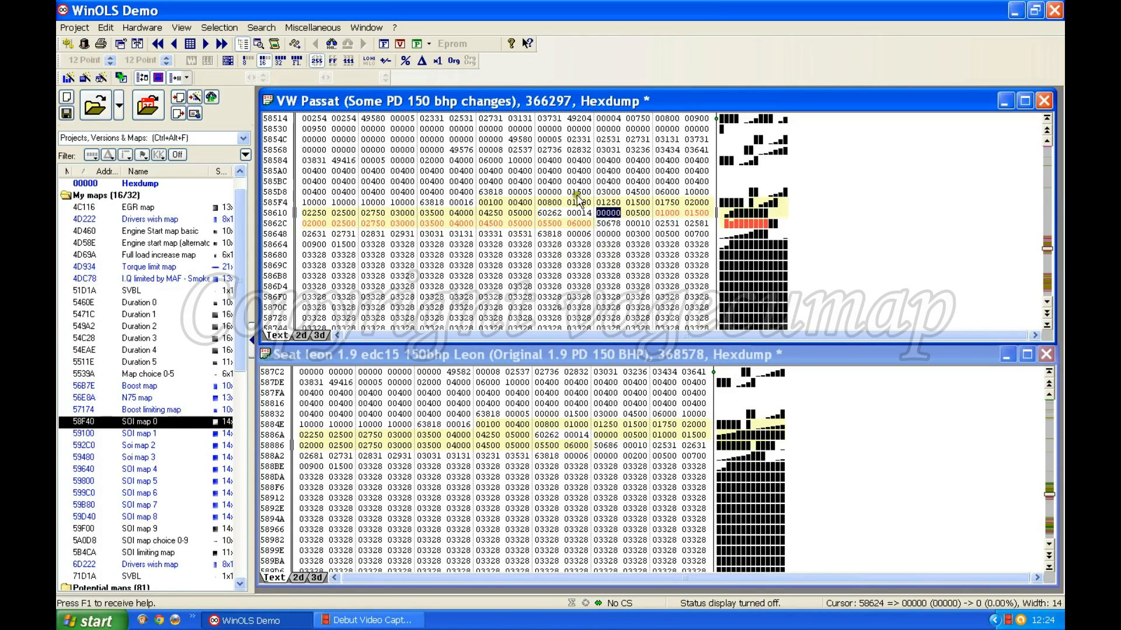
Open the Seat Leon SOI 9 map from its hexdump and place its window over the Seat Leon hexdump.
click(1049, 512)
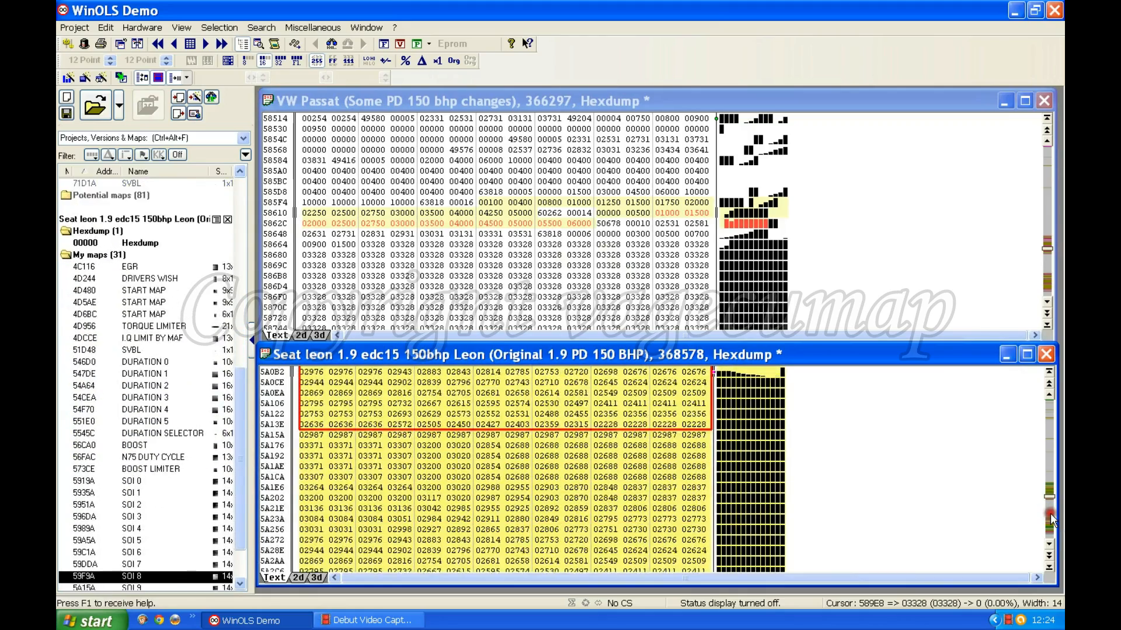
click(1051, 464)
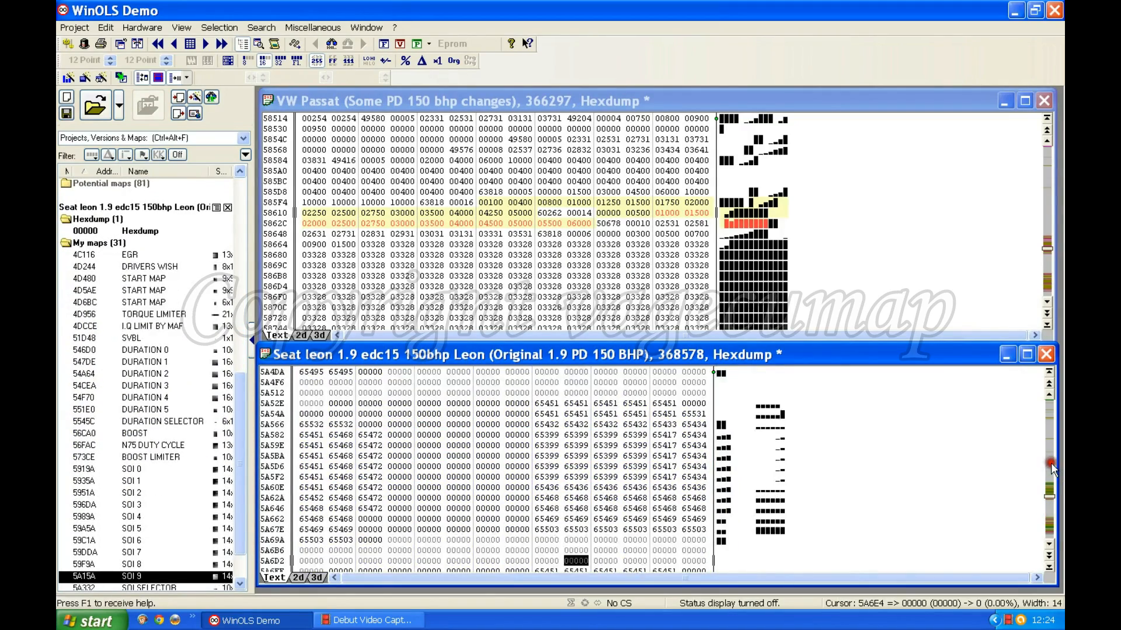
click(474, 509)
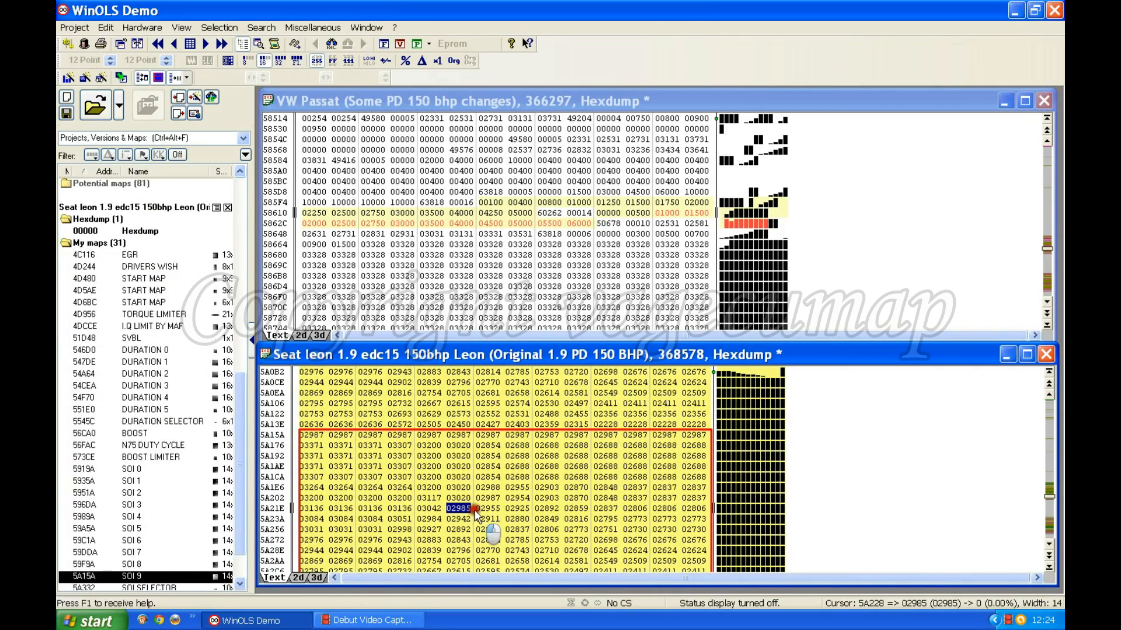
double_click(476, 510)
drag(619, 165, 585, 355)
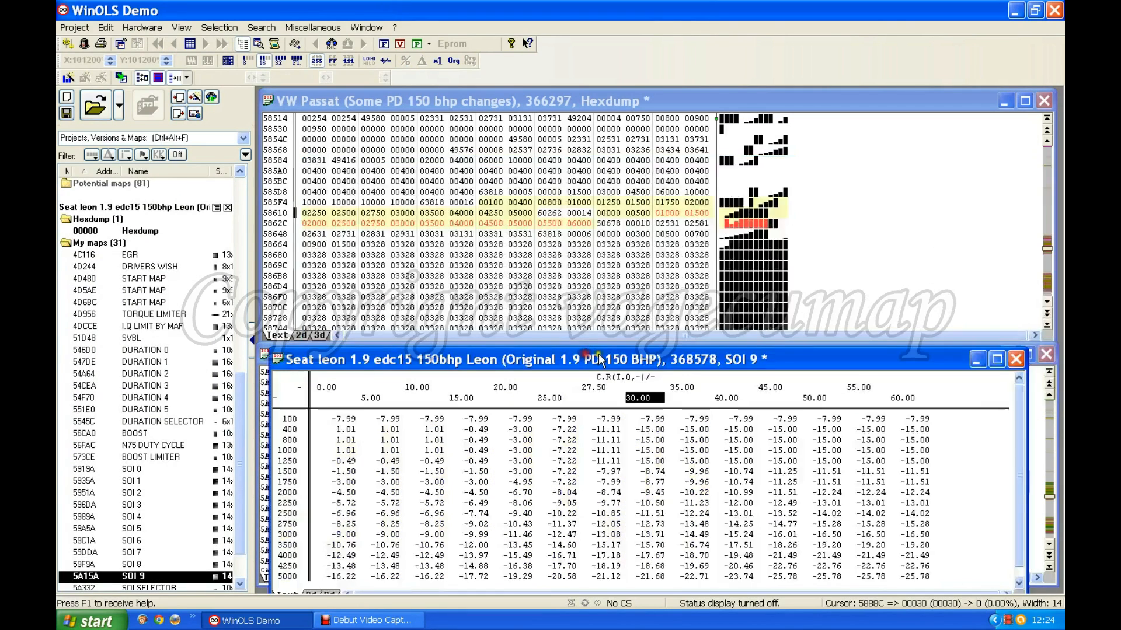
Open VW Passat SOI map 9 from its hexdump and align its window above the Seat Leon SOI 9 map for comparison.
click(675, 240)
scroll(686, 248, down, 5)
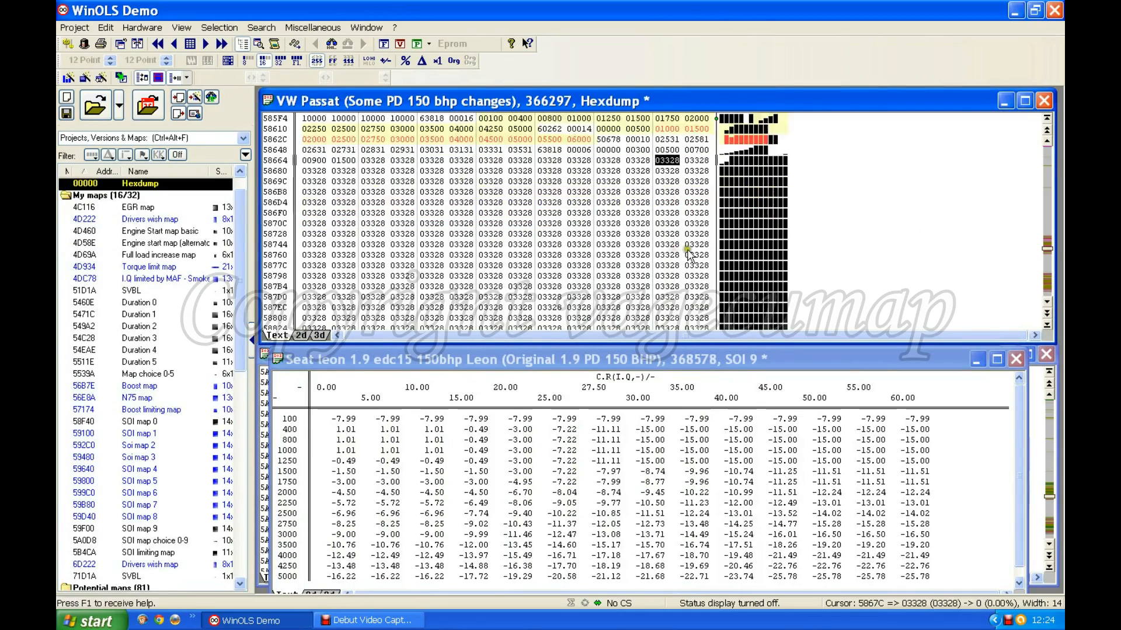
click(1047, 268)
click(1045, 267)
scroll(783, 256, up, 2)
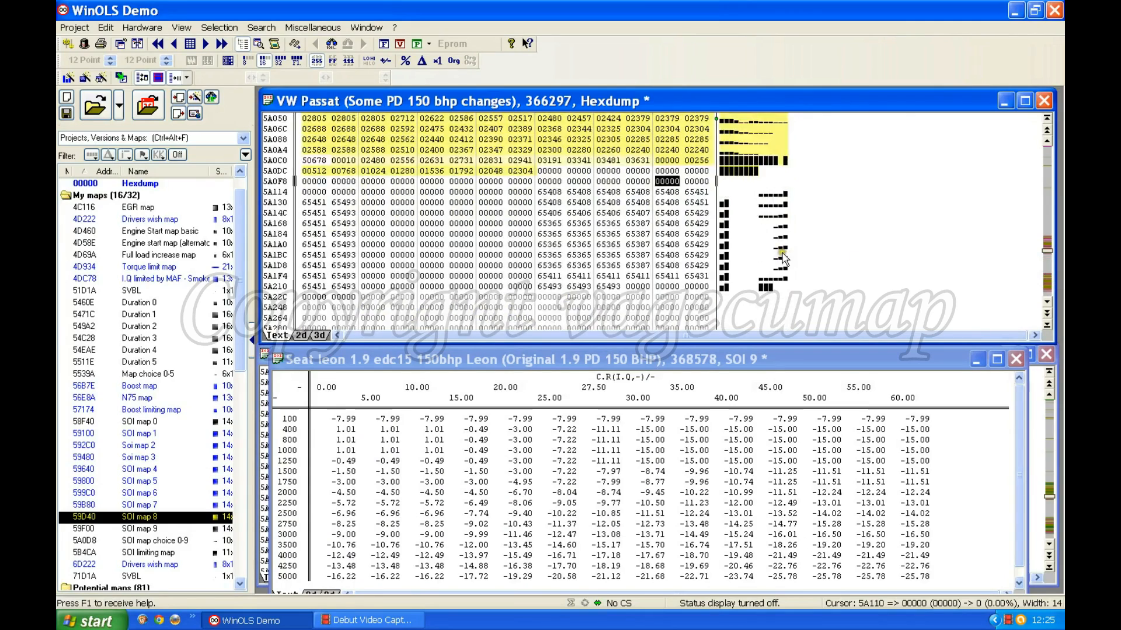
scroll(784, 260, up, 6)
click(564, 246)
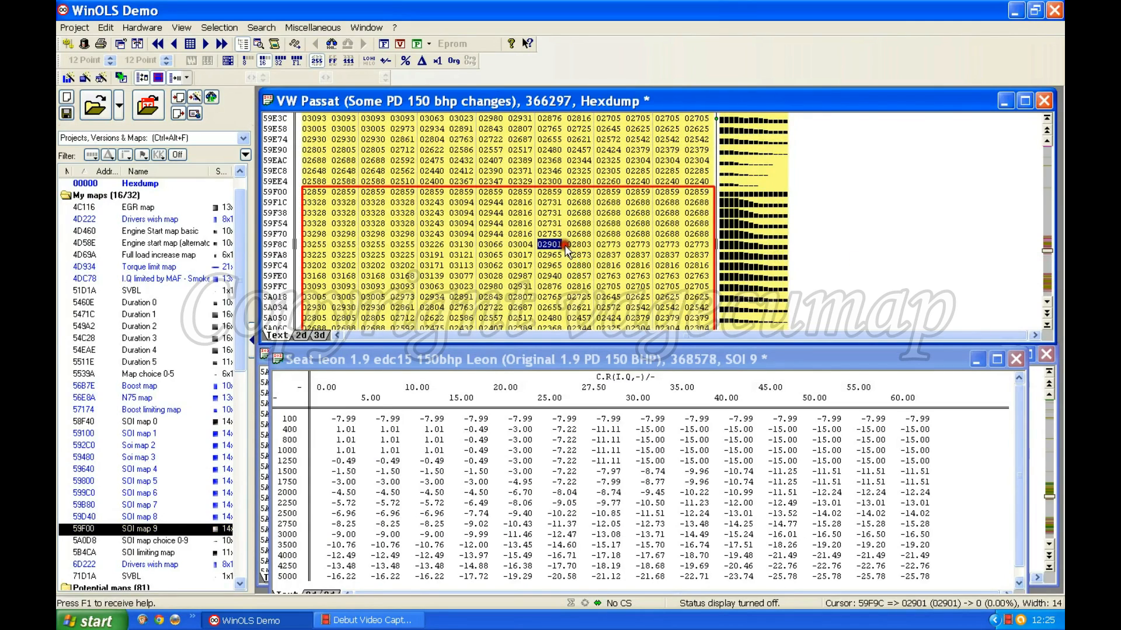
double_click(564, 247)
drag(621, 189, 577, 101)
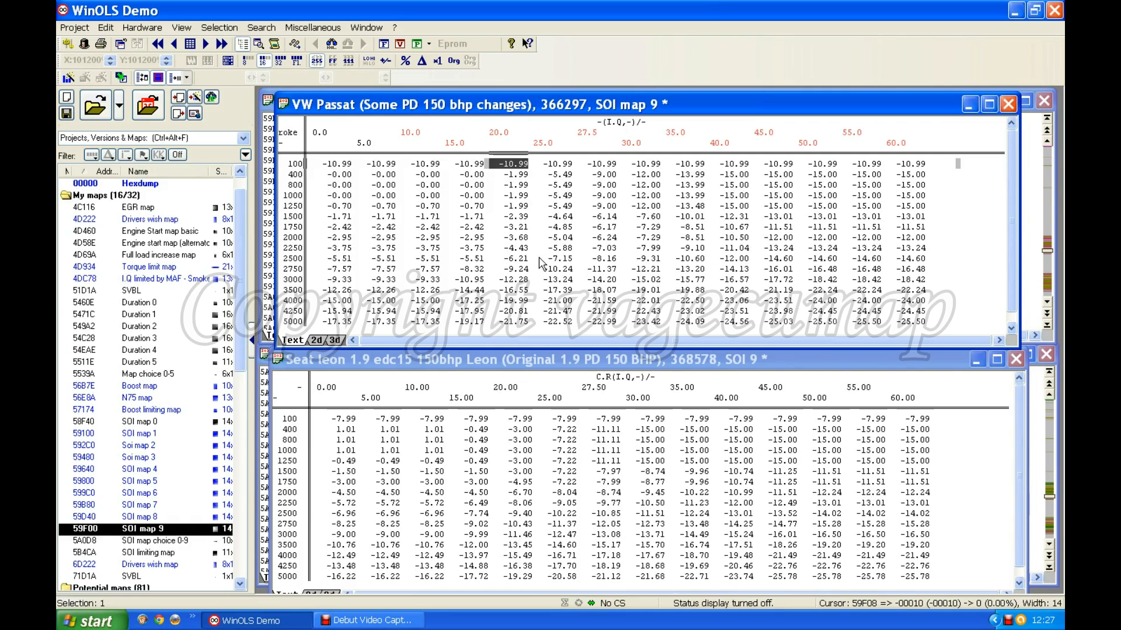
Close both SOI 9 map windows and save the VW Passat project without creating a new version.
click(1008, 104)
click(1016, 358)
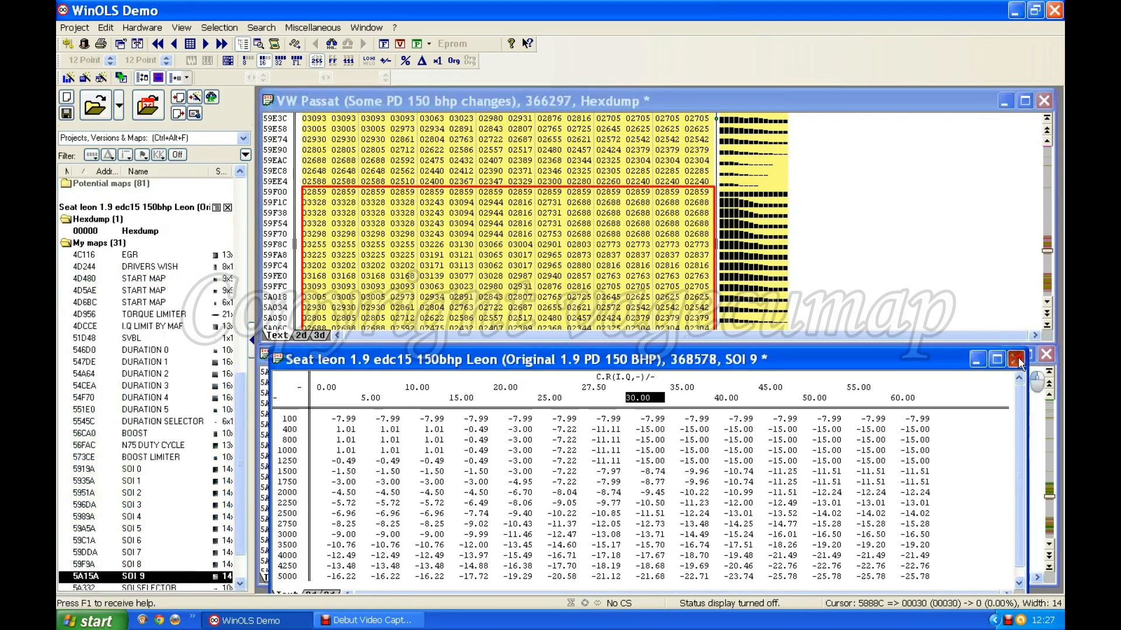
click(66, 114)
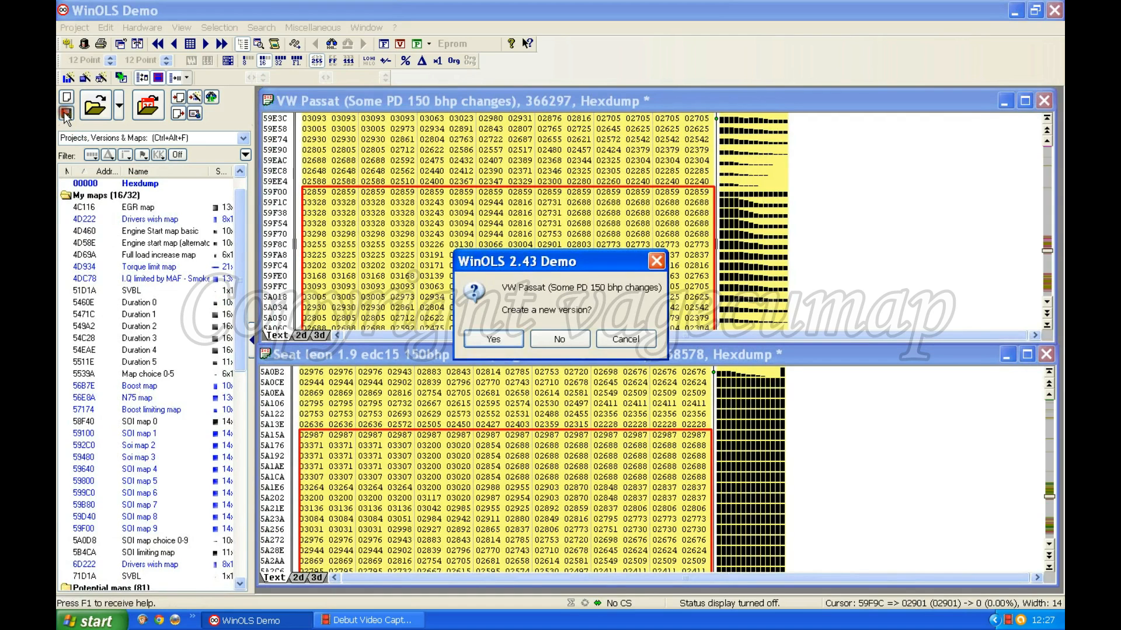
click(564, 338)
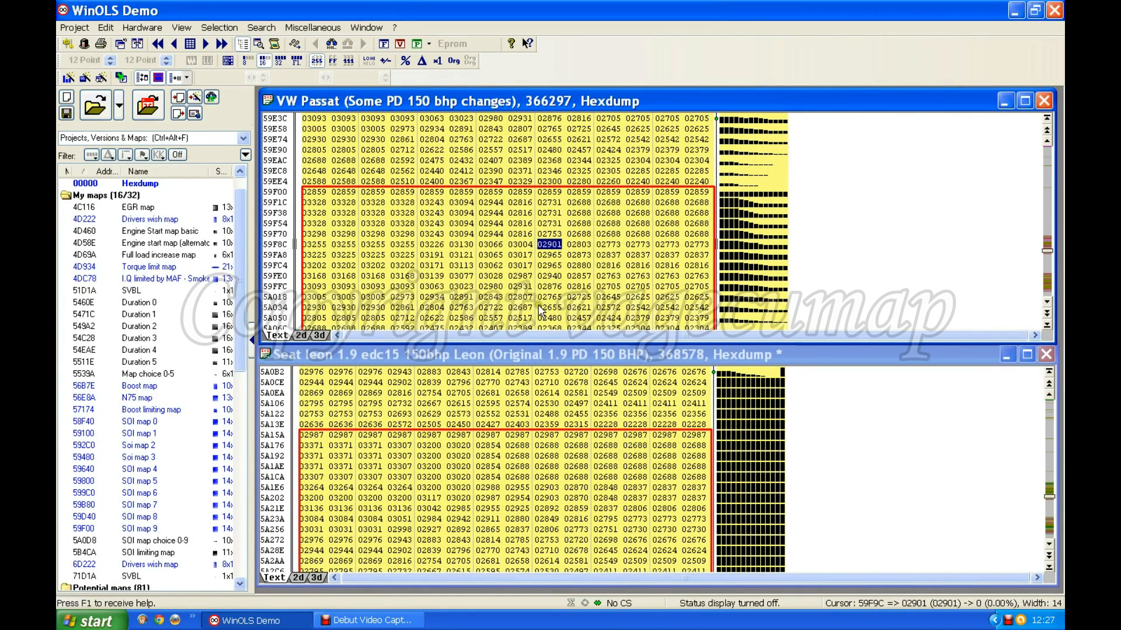